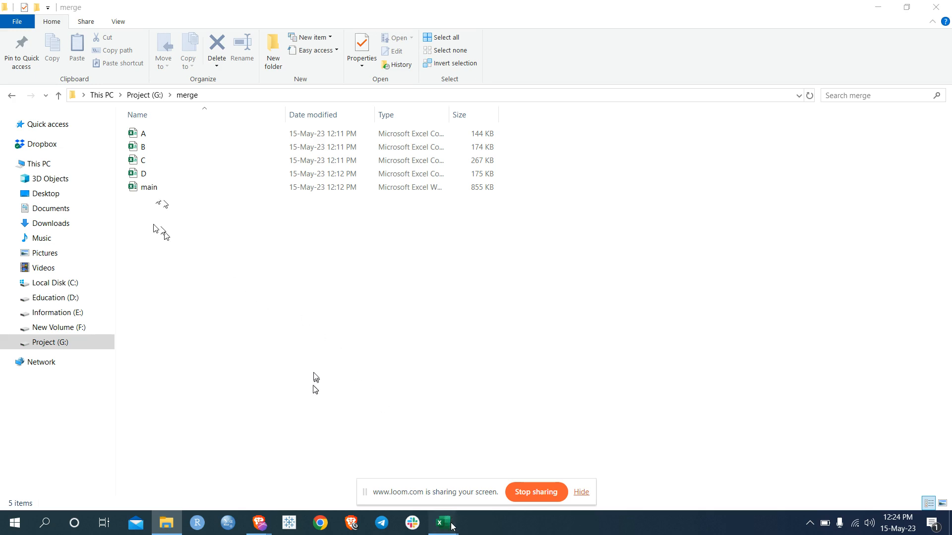
- Switch to Excel, import the workbook main from the merge folder, and open its Sheet 1 for transforming in Power Query
mouse_move(441, 523)
click(153, 457)
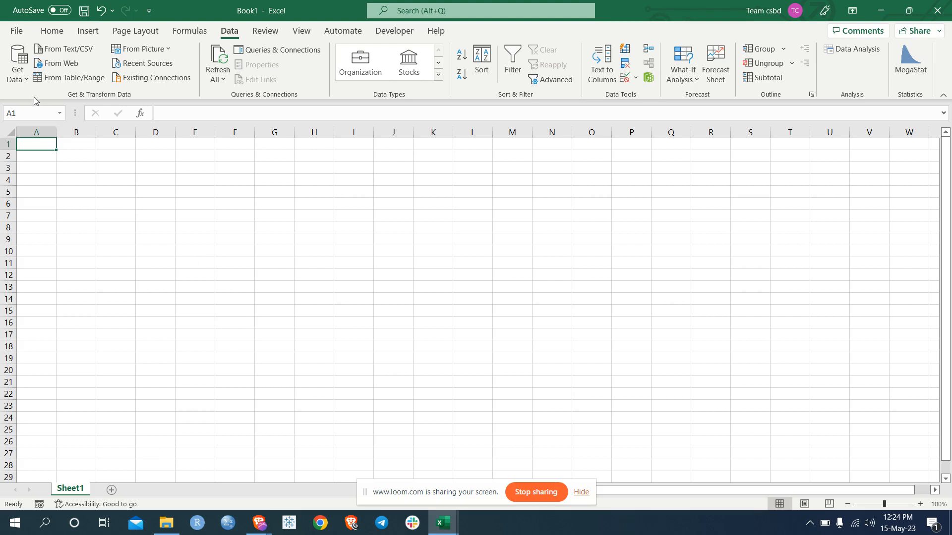
click(27, 81)
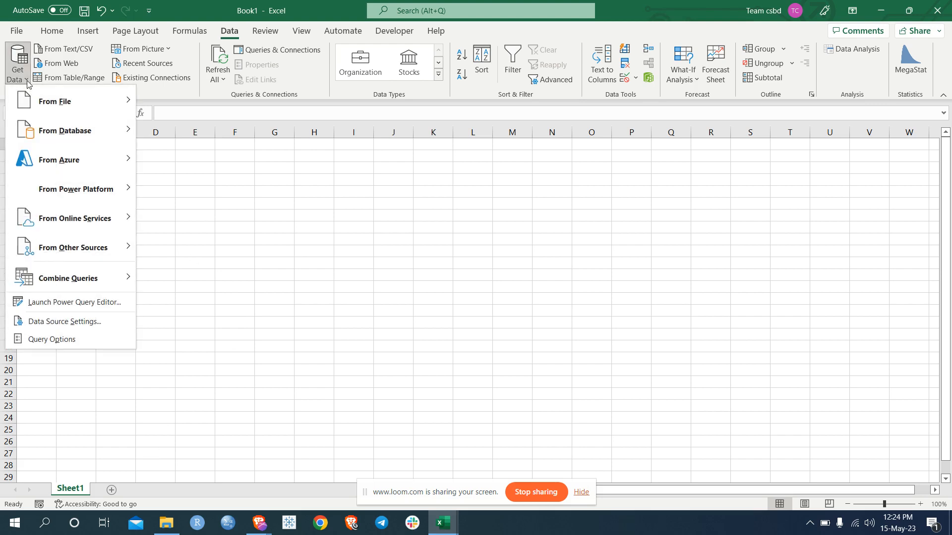
mouse_move(119, 105)
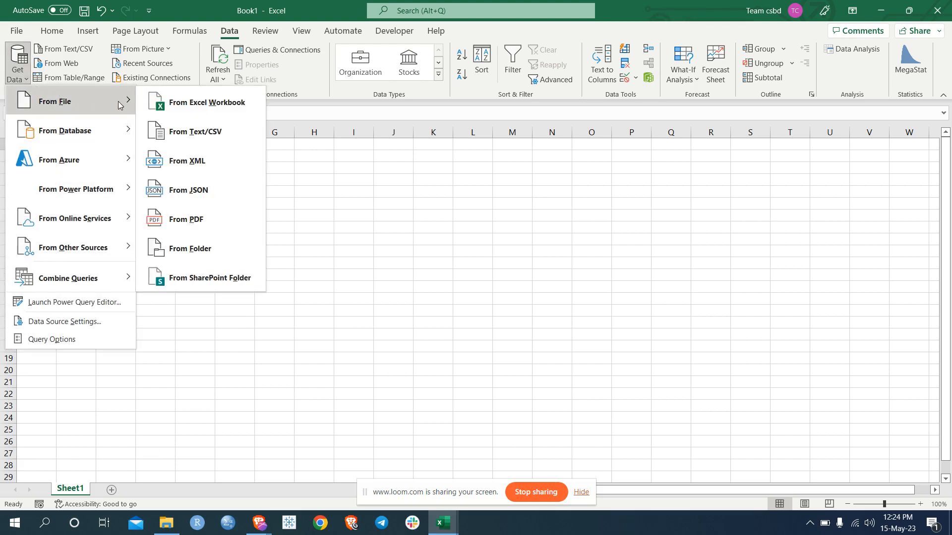
click(163, 102)
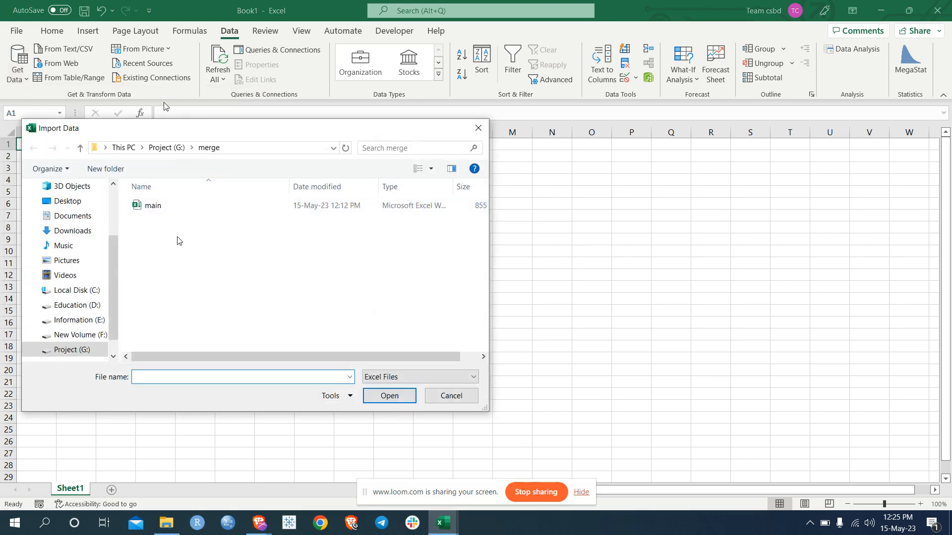
click(168, 210)
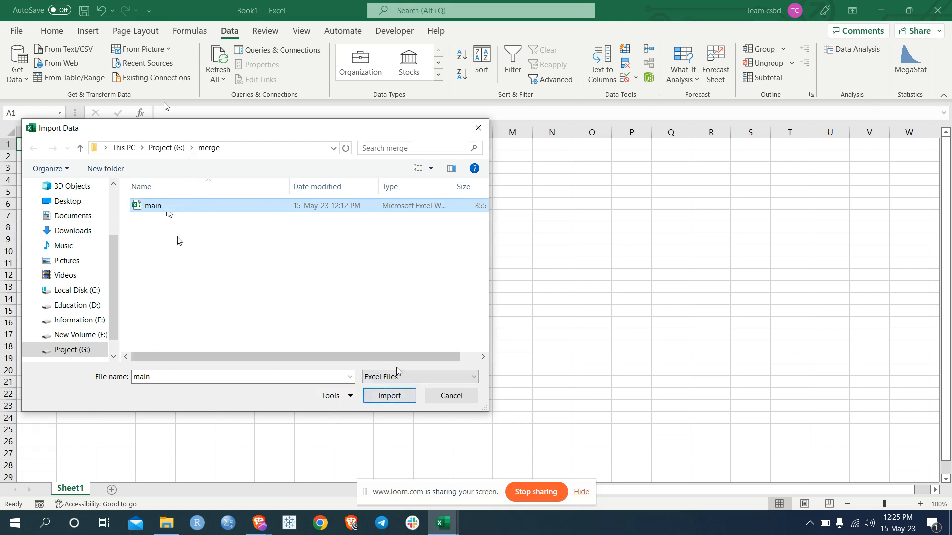
click(400, 396)
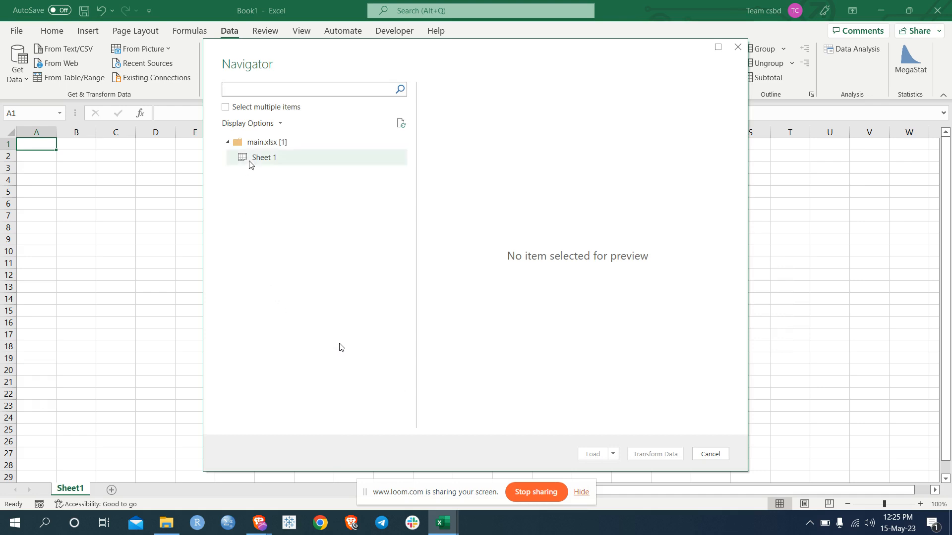
click(252, 160)
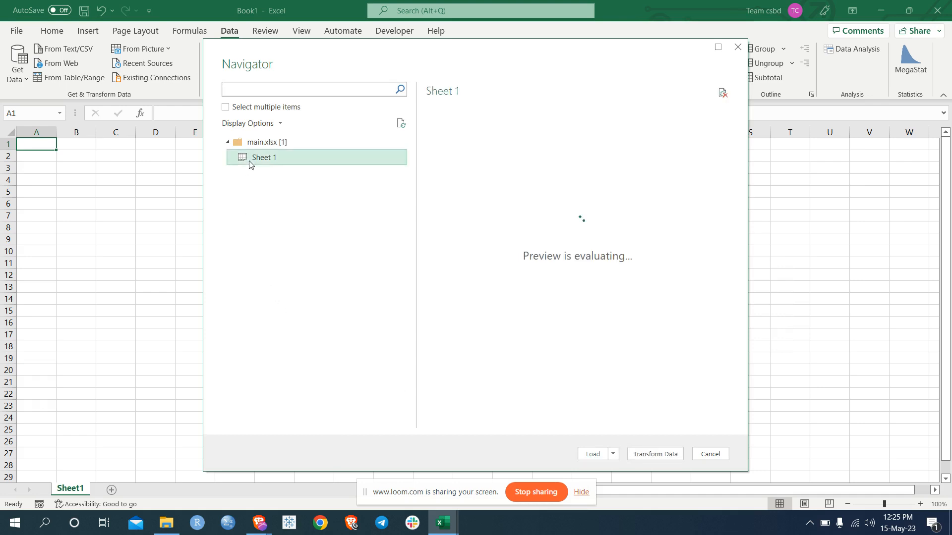
click(656, 455)
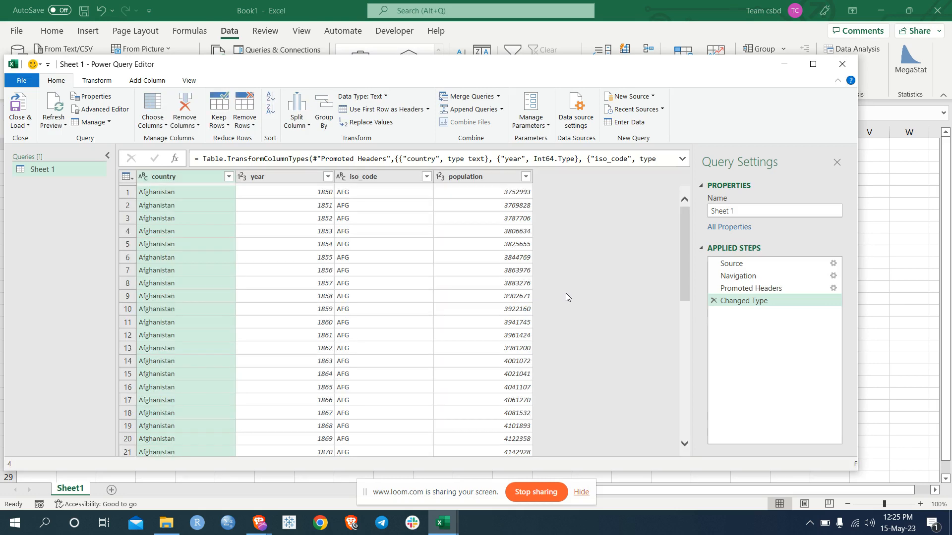
- Add the text/CSV file A from the merge folder as a new query source with the default import settings
scroll(393, 297, up, 2)
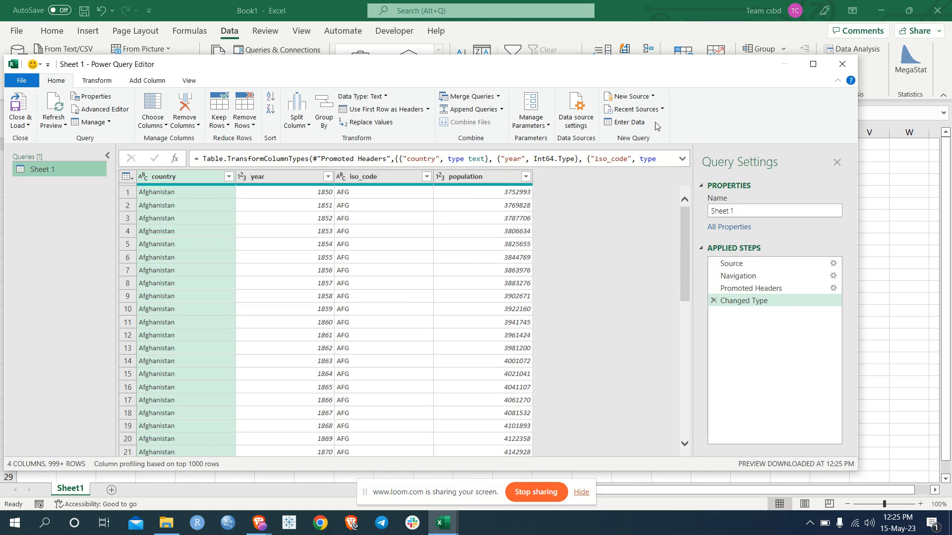
click(652, 99)
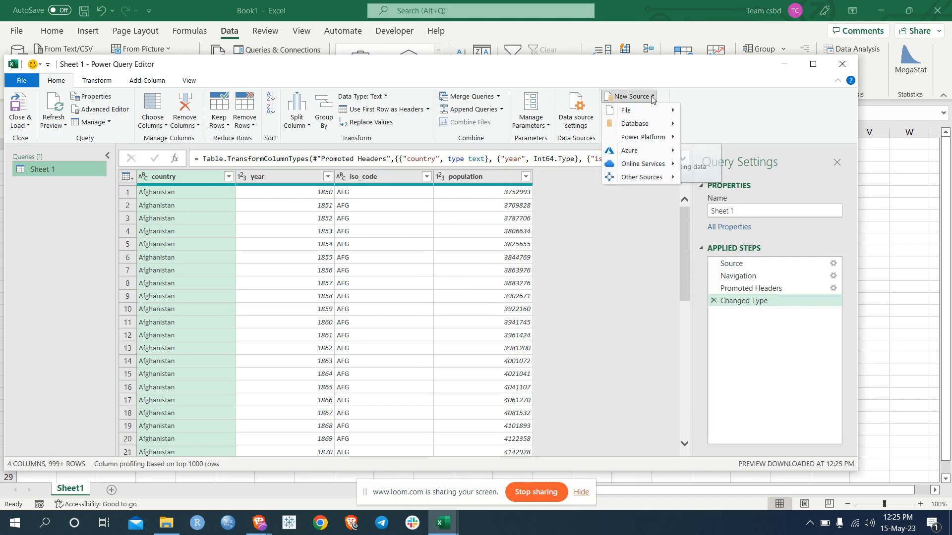
mouse_move(662, 112)
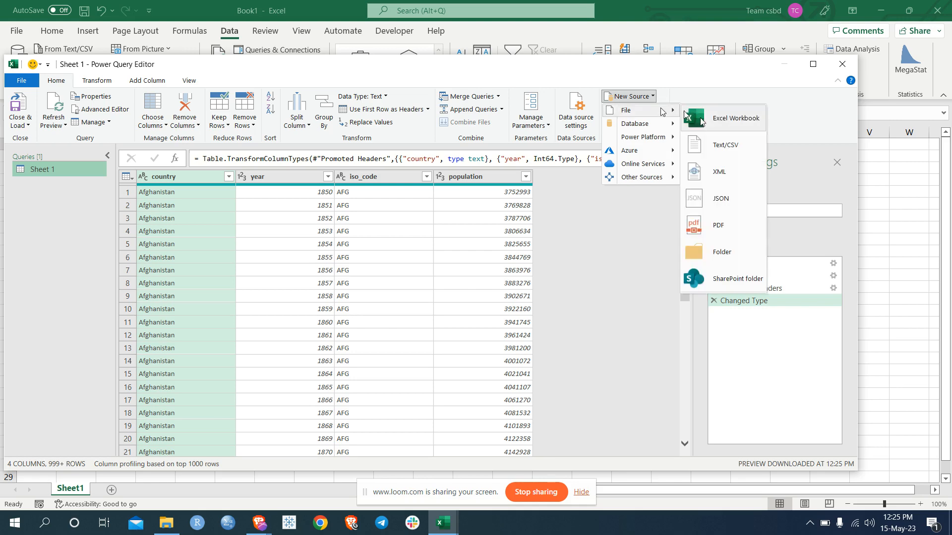
click(719, 144)
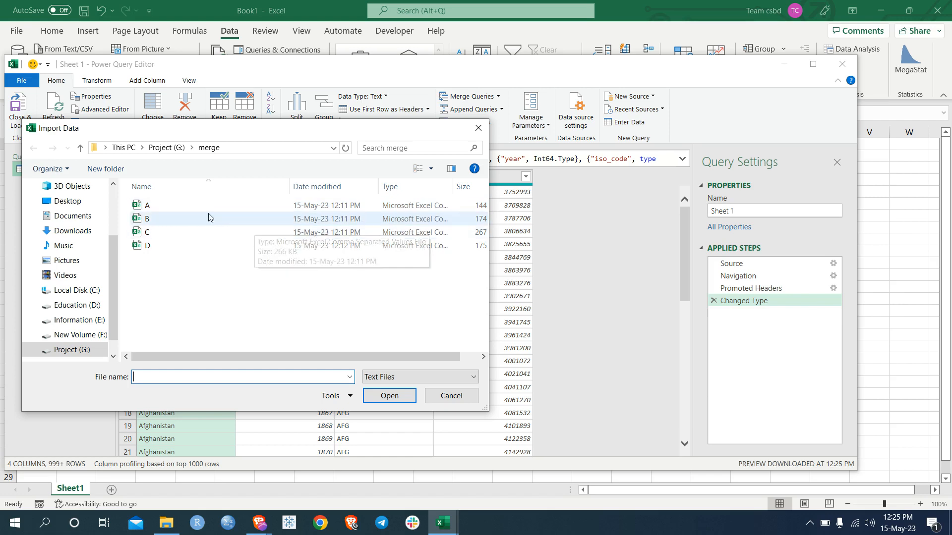
click(193, 208)
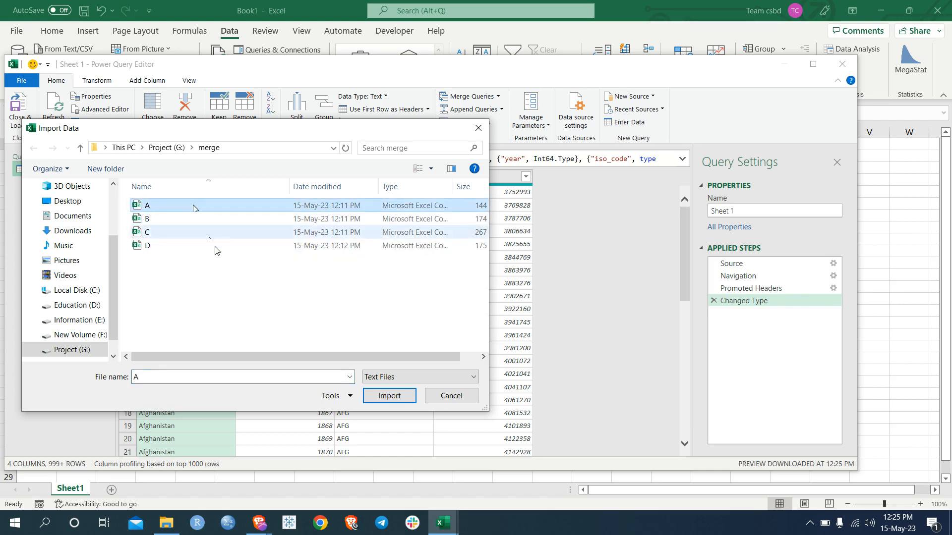
click(389, 396)
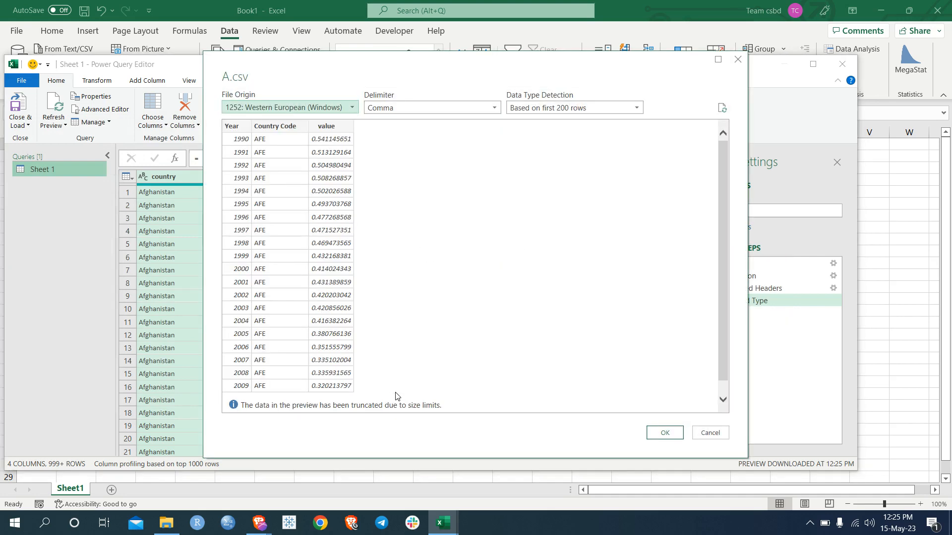
click(664, 433)
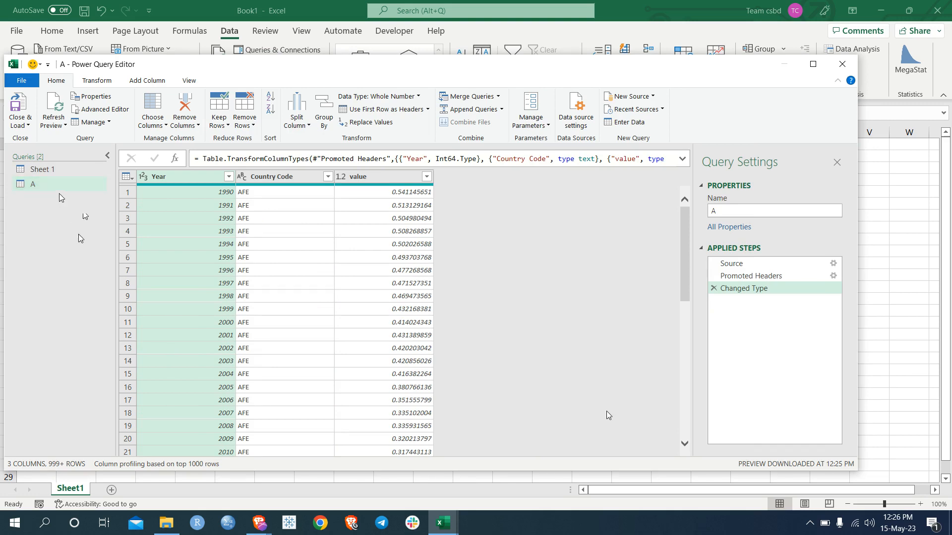
- Merge Sheet 1 with query A by left outer join, matching iso_code to Country Code and year to Year
click(55, 173)
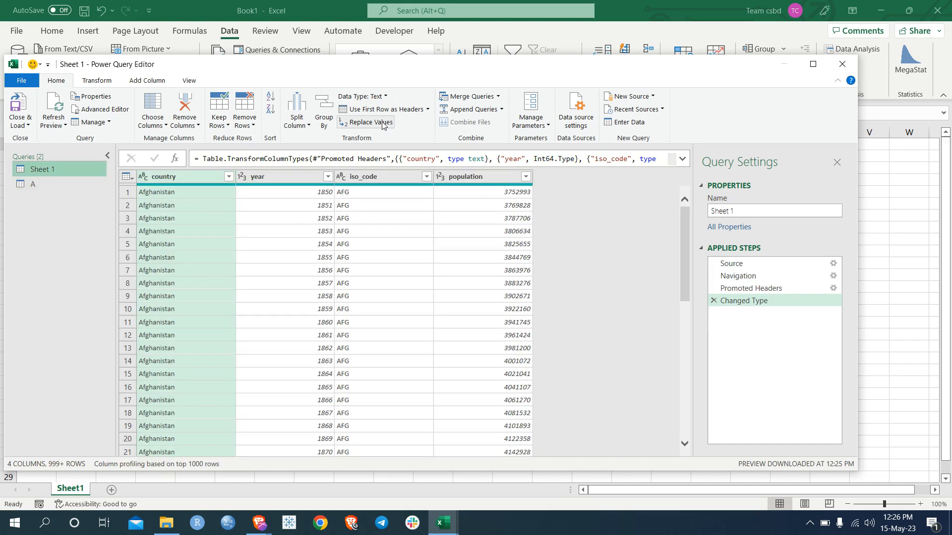
click(494, 97)
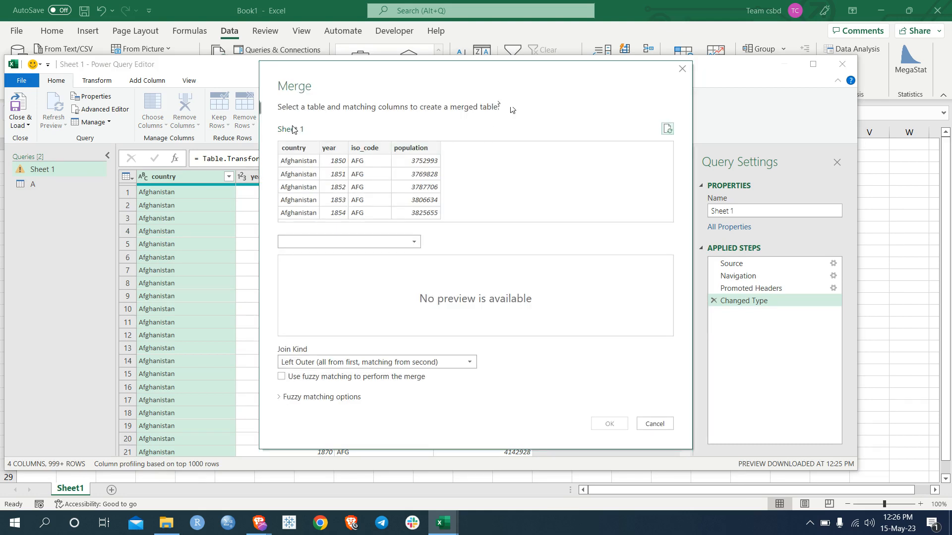
click(415, 245)
click(374, 256)
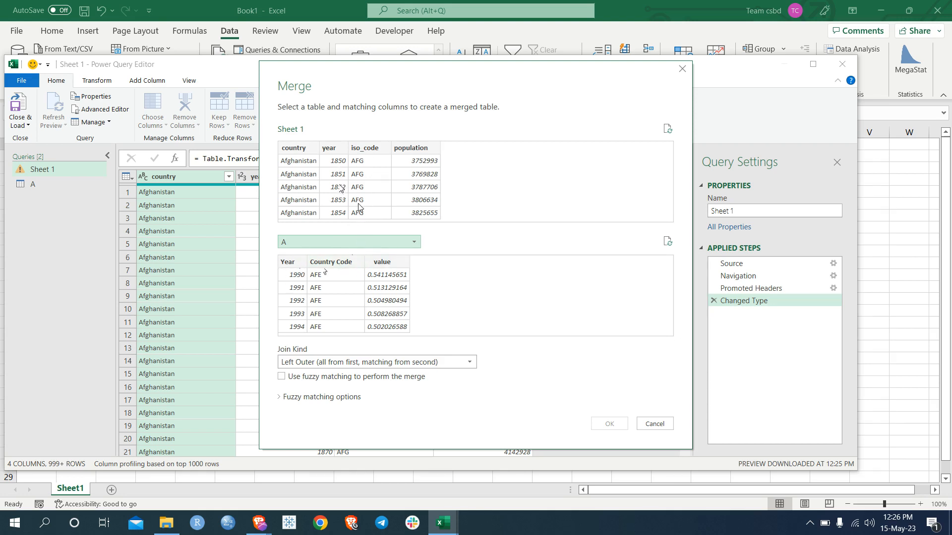
click(360, 157)
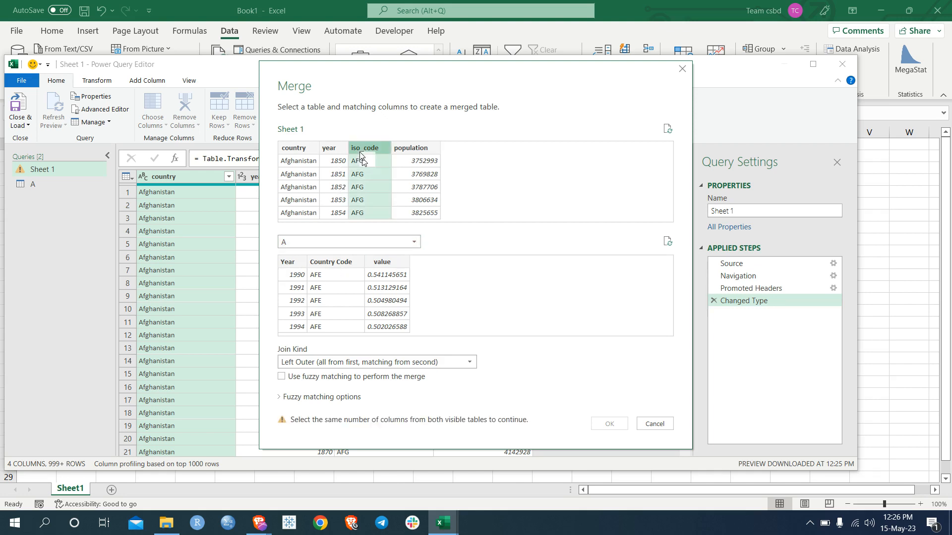
ctrl+click(343, 151)
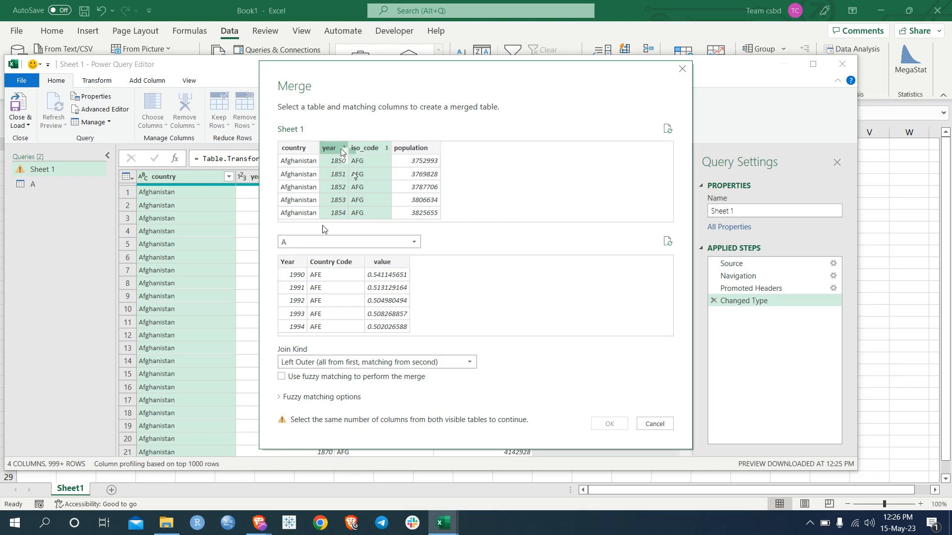
click(339, 267)
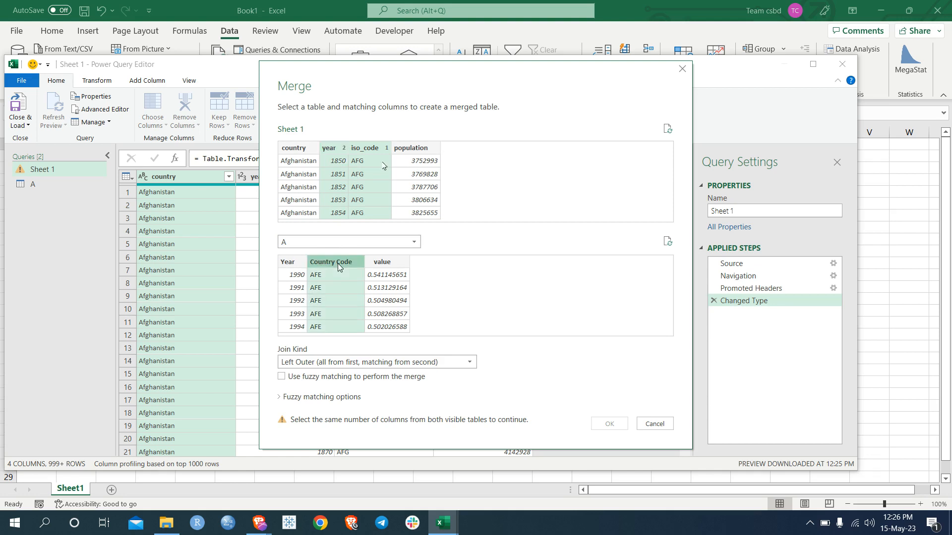
ctrl+click(295, 270)
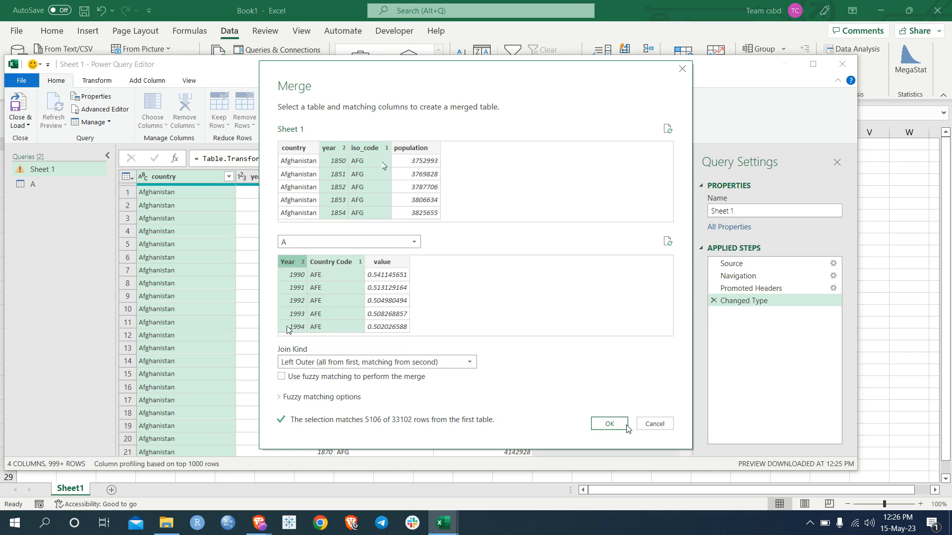
click(610, 424)
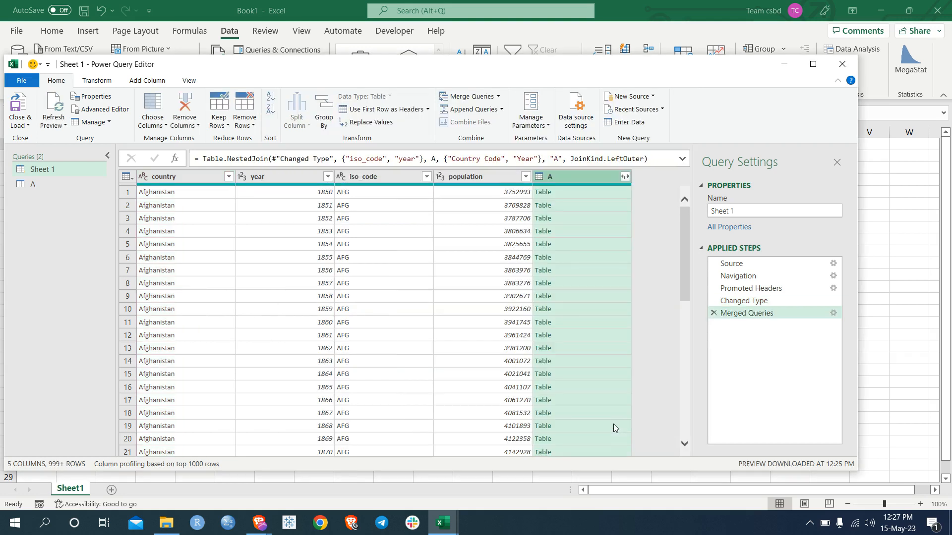
- Expand the merged A column to include only the value field, keeping the original column name as prefix
click(627, 177)
click(444, 227)
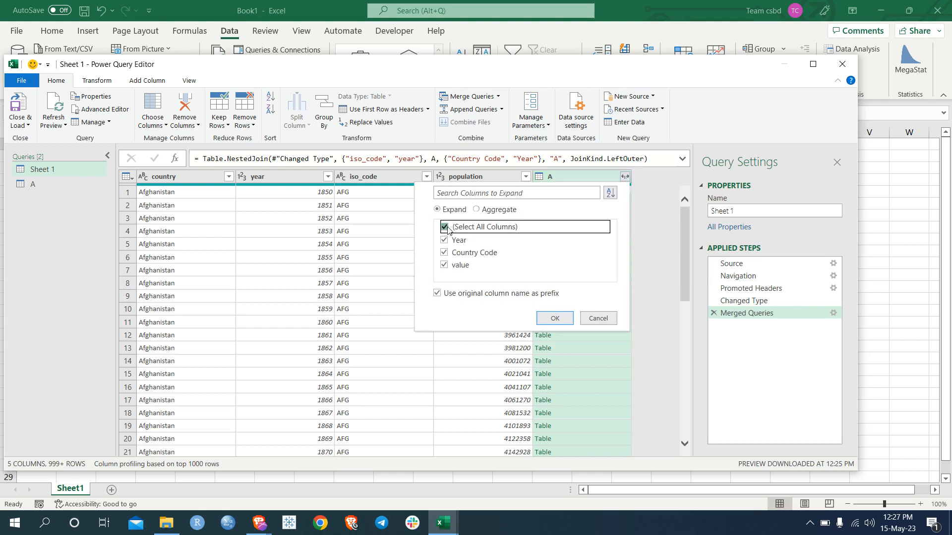
click(444, 263)
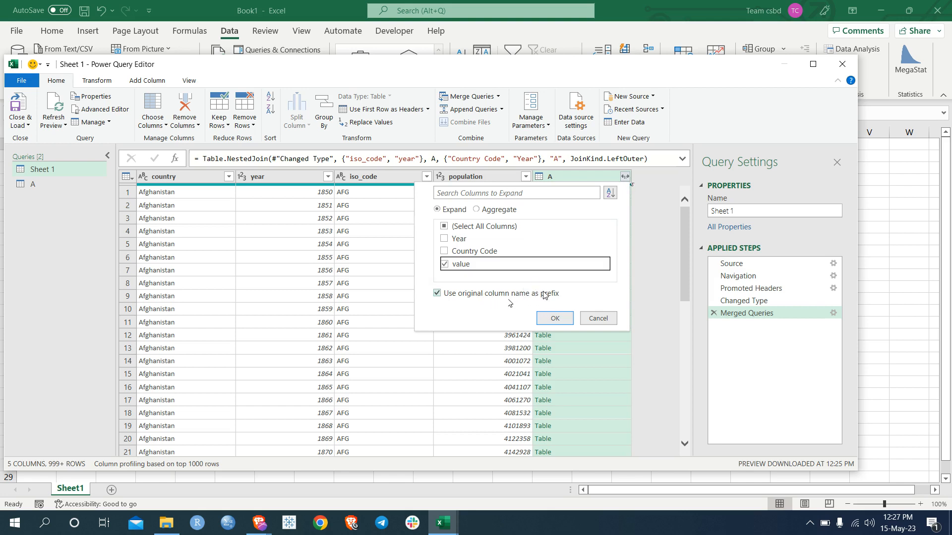
click(552, 317)
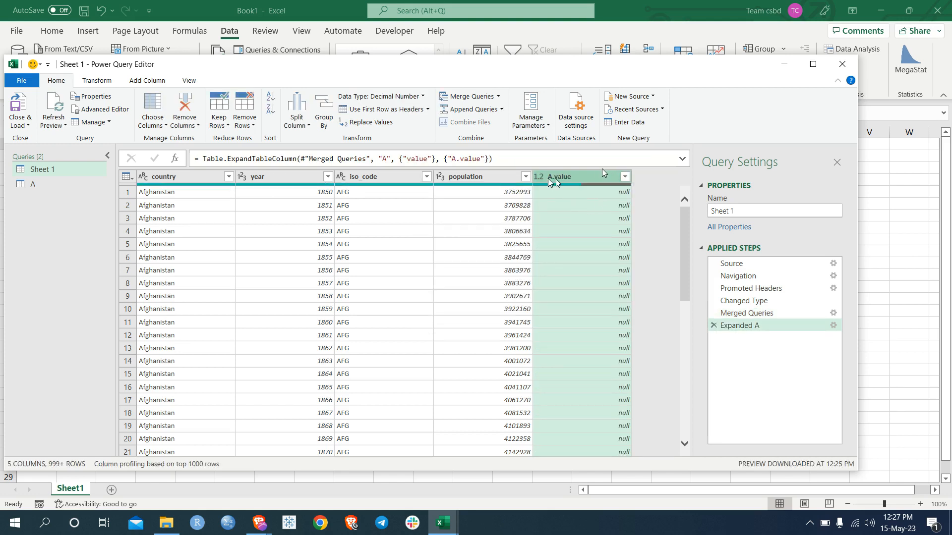
scroll(584, 232, down, 10)
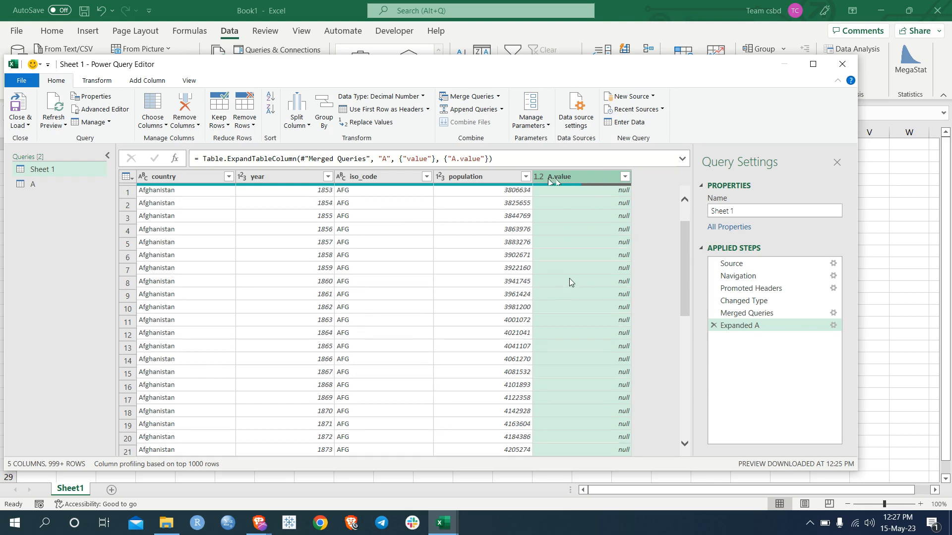
scroll(568, 275, up, 10)
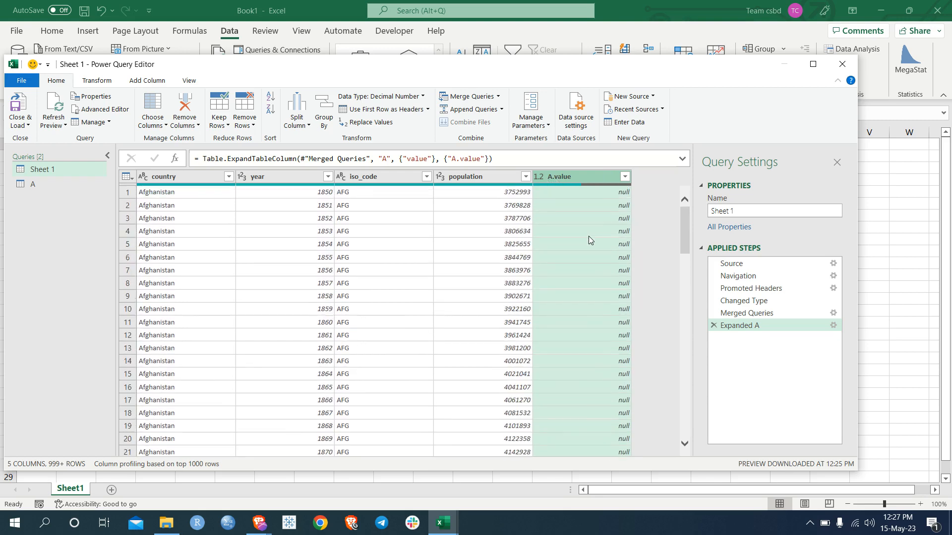
- Add the text/CSV file B from the merge folder as a new query source and return to the Sheet 1 query
click(653, 97)
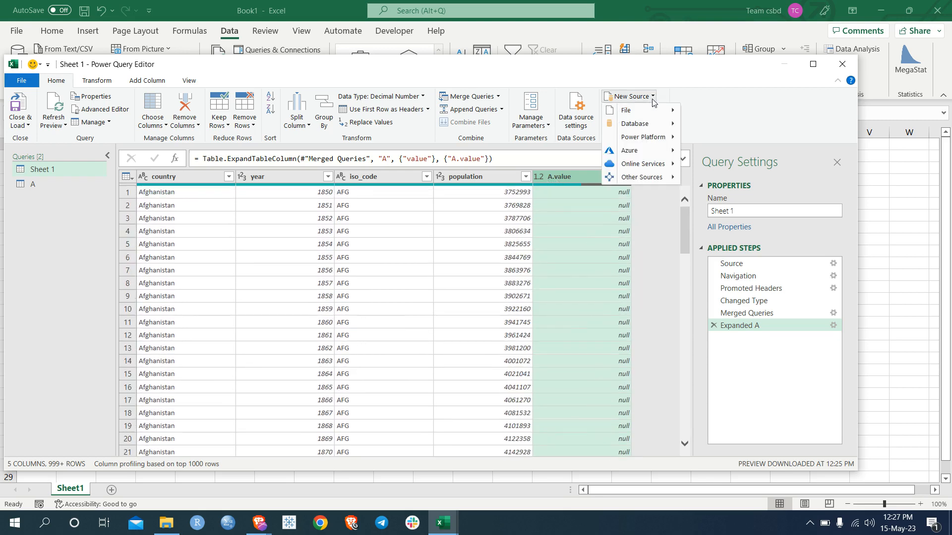
mouse_move(670, 113)
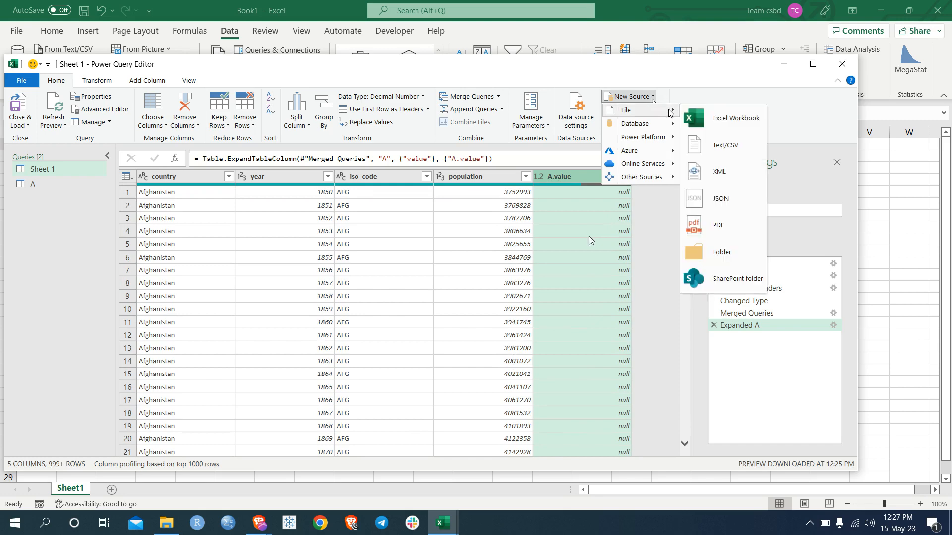
click(706, 139)
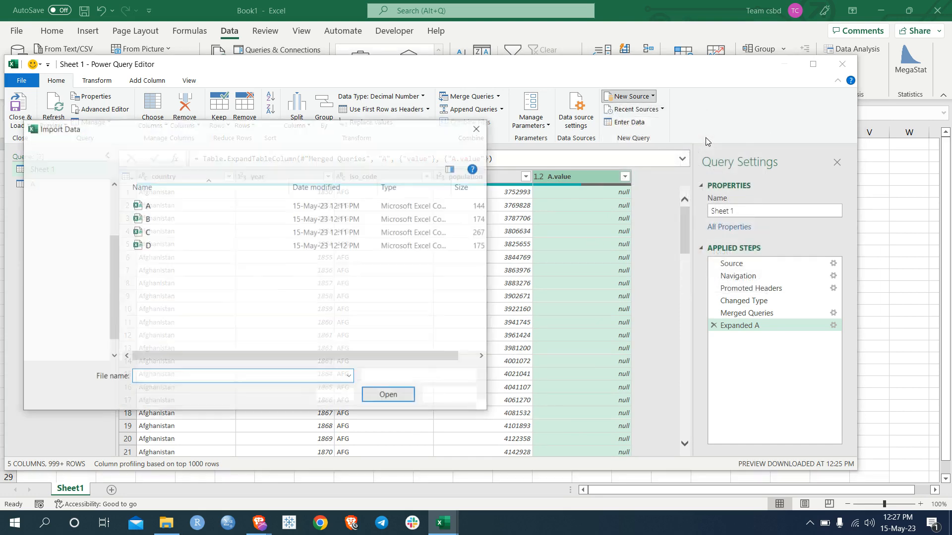
click(195, 219)
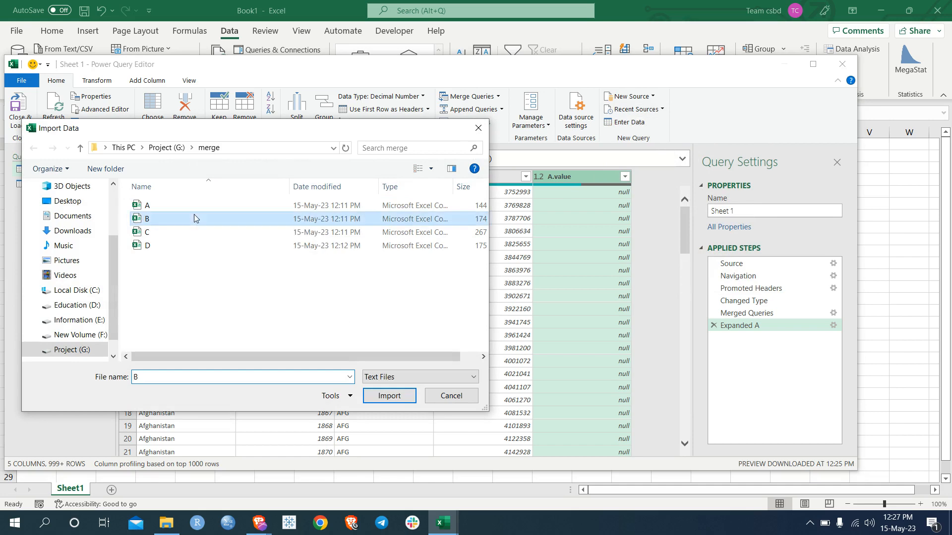
click(386, 396)
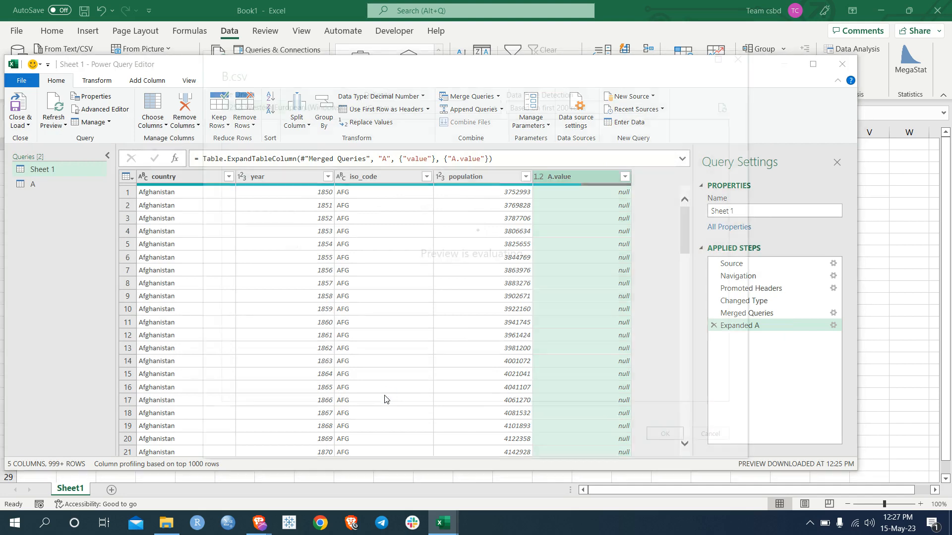
click(669, 432)
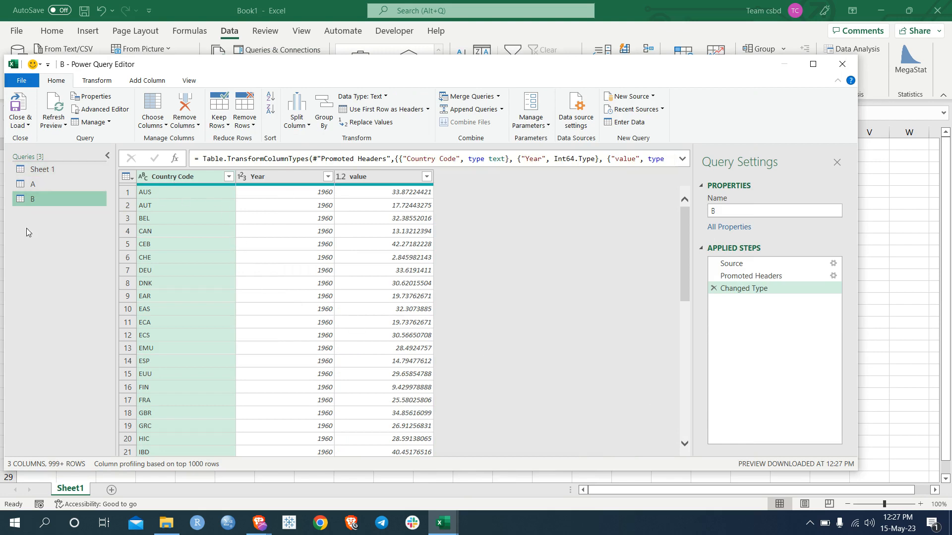
click(41, 170)
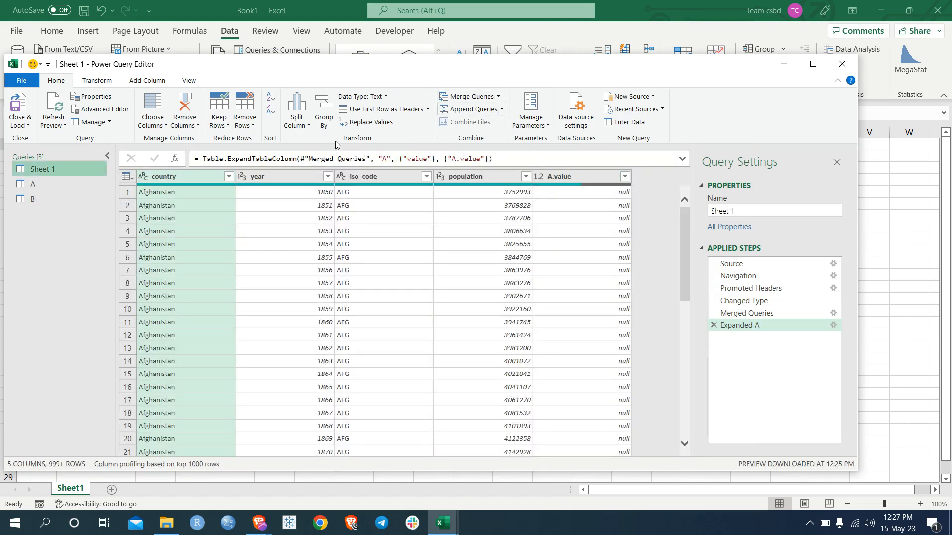
- Merge Sheet 1 with query B by left outer join, matching iso_code to Country Code and year to Year
click(479, 98)
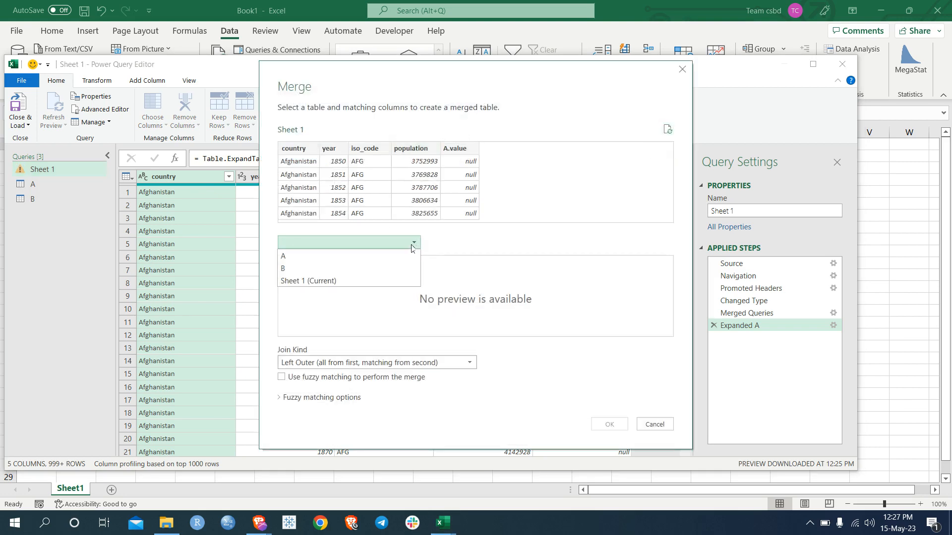
click(339, 270)
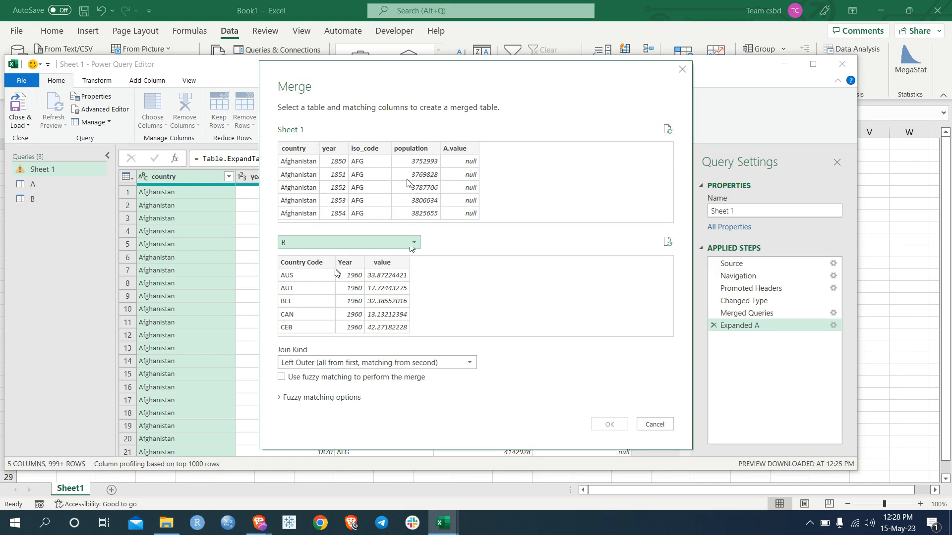
click(367, 154)
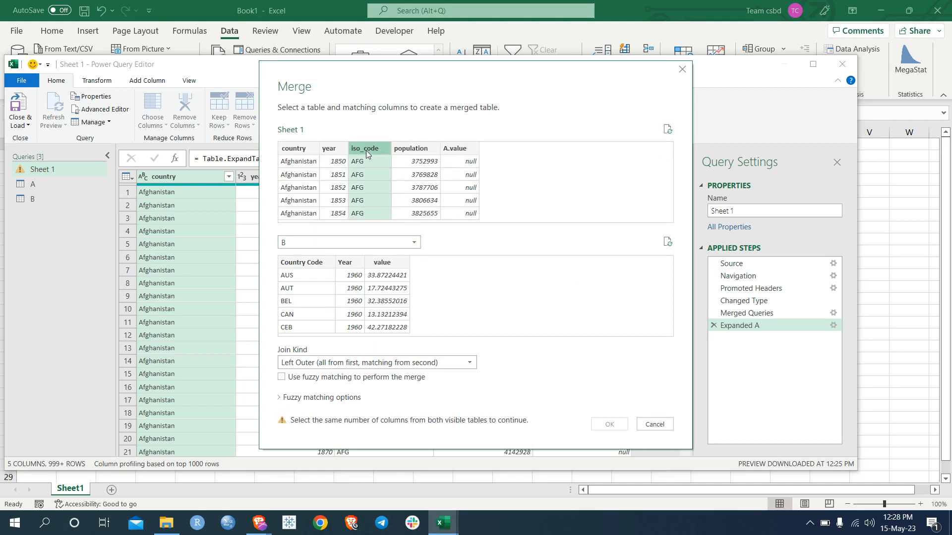
ctrl+click(332, 149)
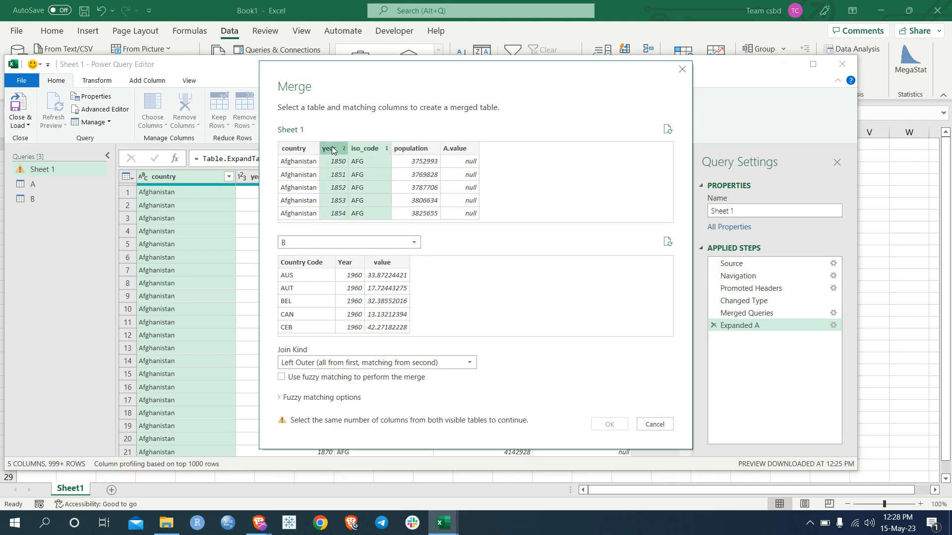
click(314, 263)
ctrl+click(352, 264)
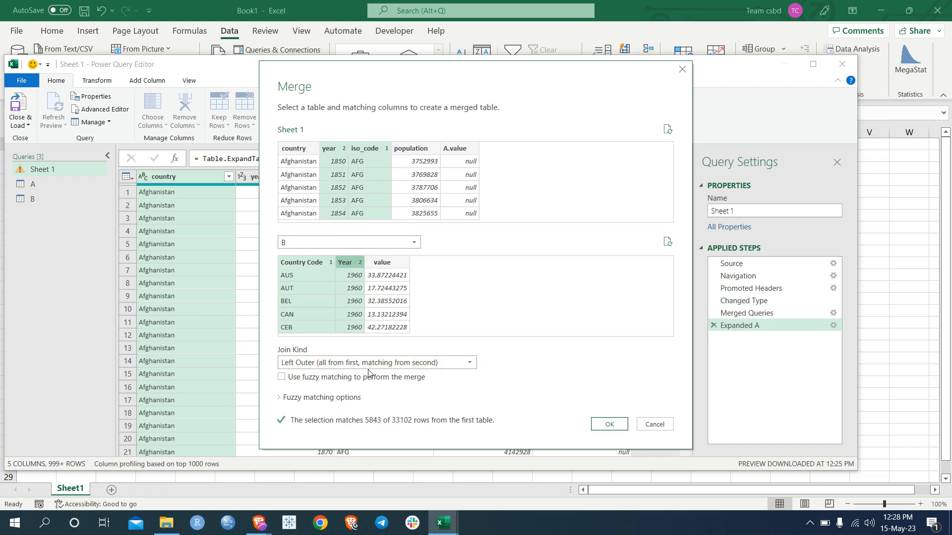
click(605, 425)
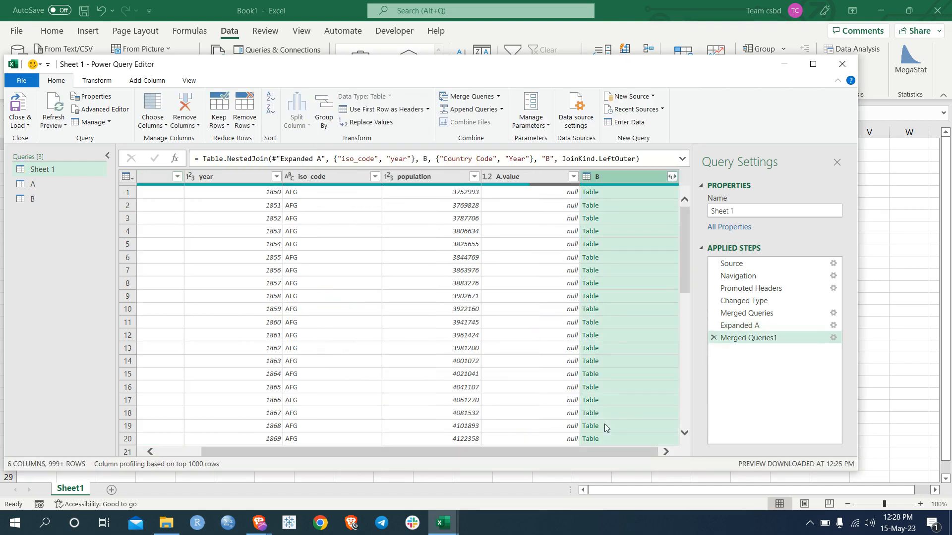
- Expand the merged B column to include only the value field, keeping the original column name as prefix
click(673, 178)
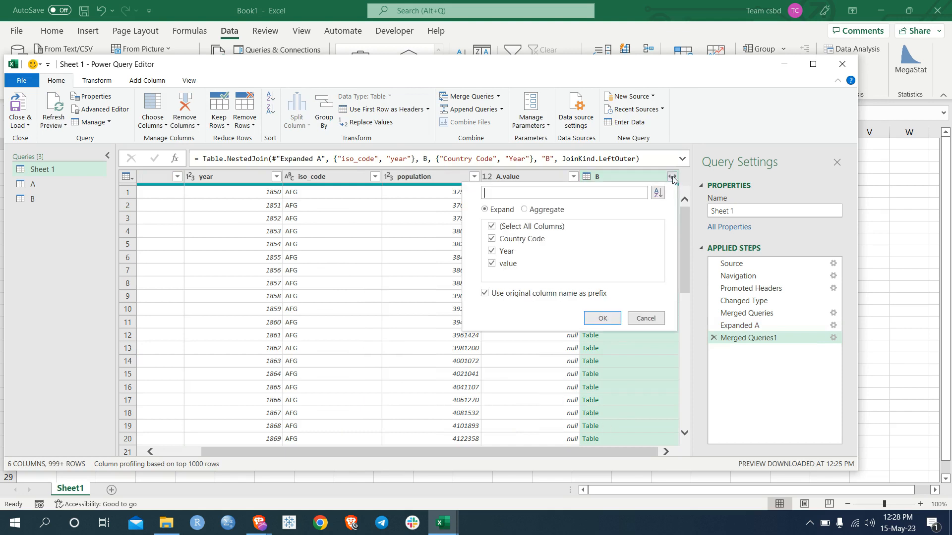
click(491, 226)
click(491, 264)
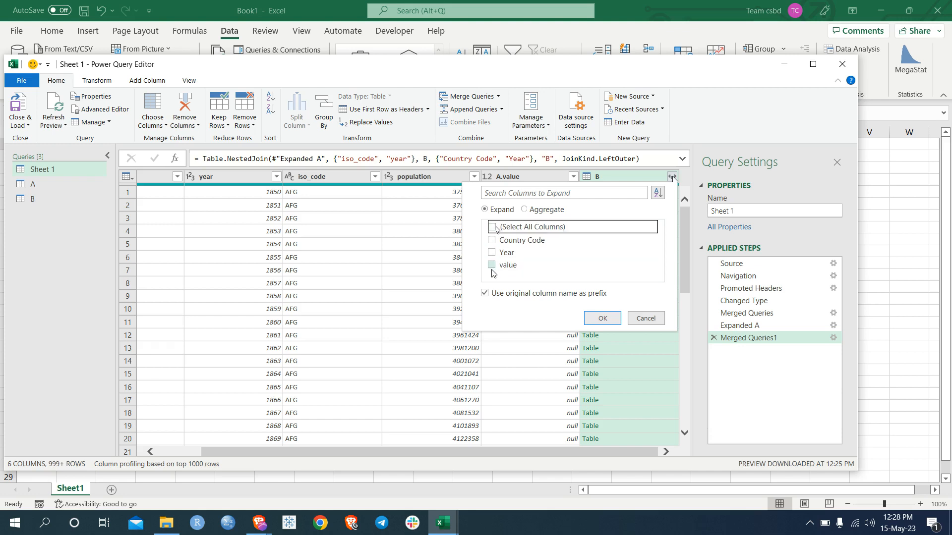
click(602, 319)
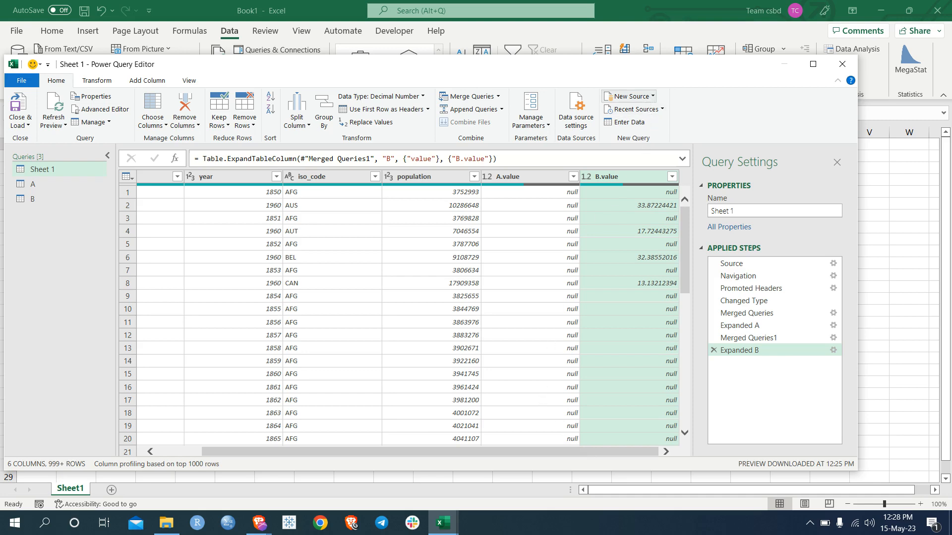
- Add the text/CSV file C from the merge folder as a new query source and return to the Sheet 1 query
click(644, 97)
mouse_move(646, 119)
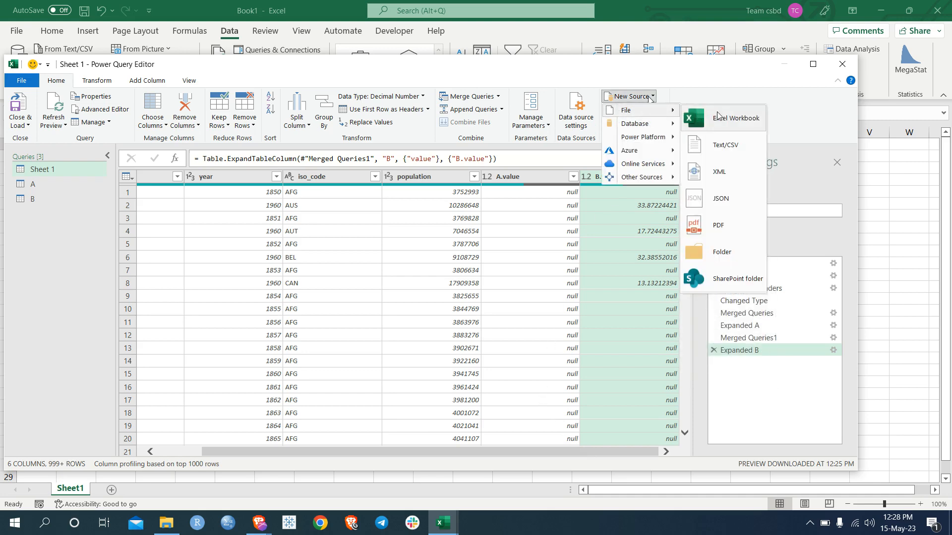
click(728, 144)
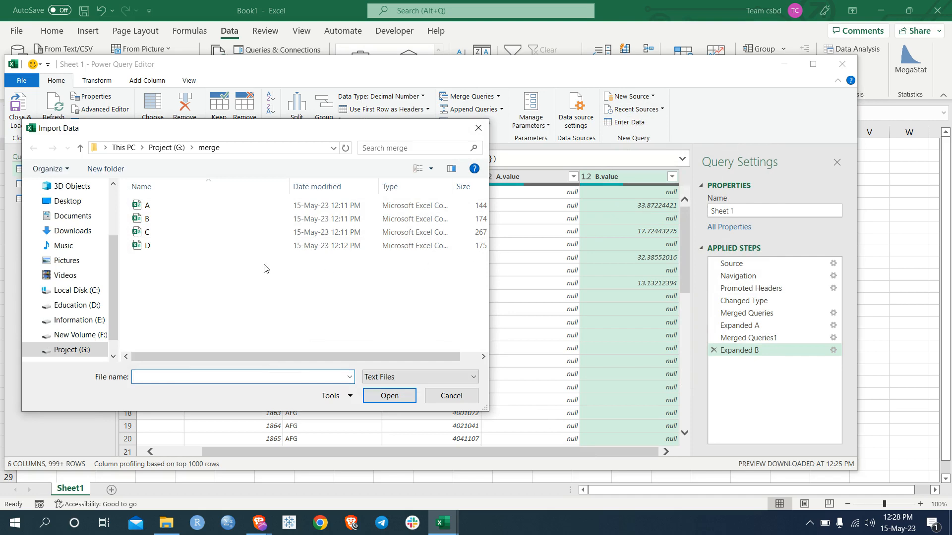
click(202, 234)
click(388, 400)
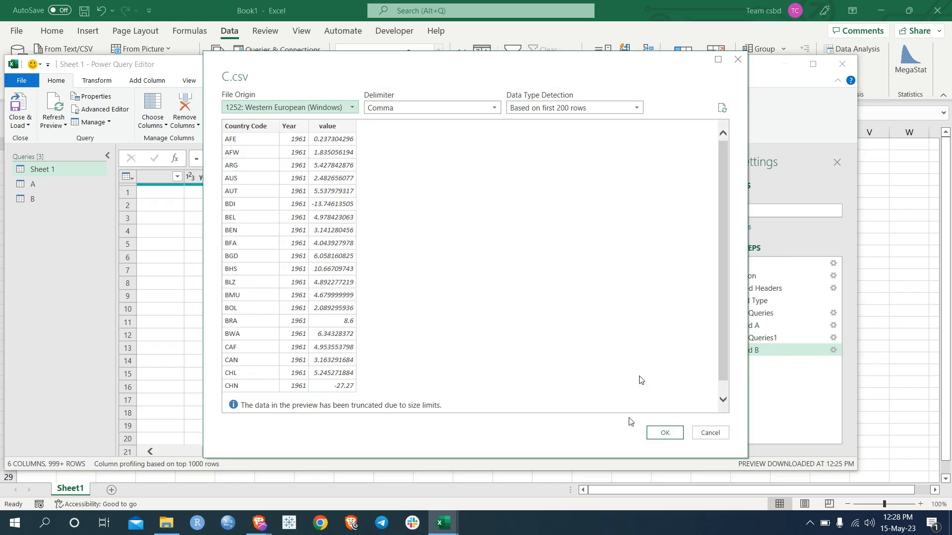
click(662, 433)
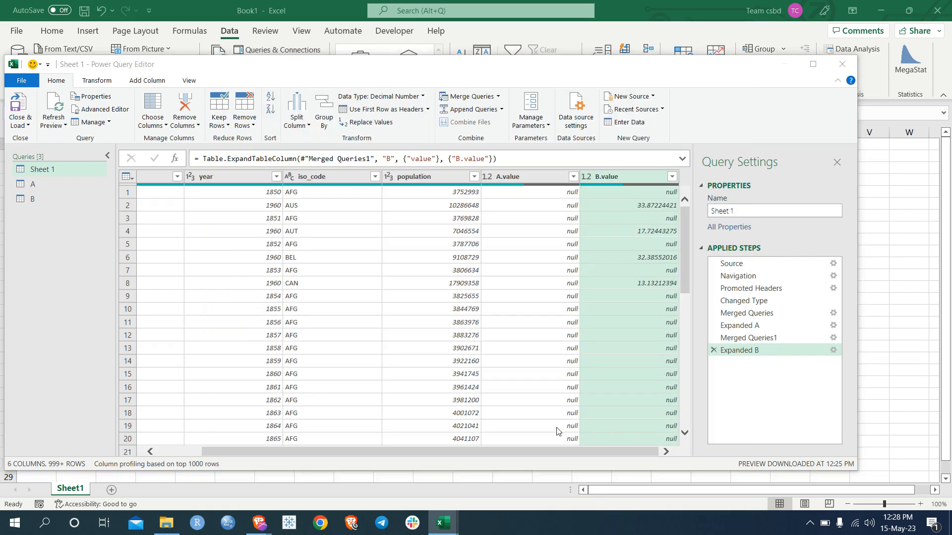
click(39, 171)
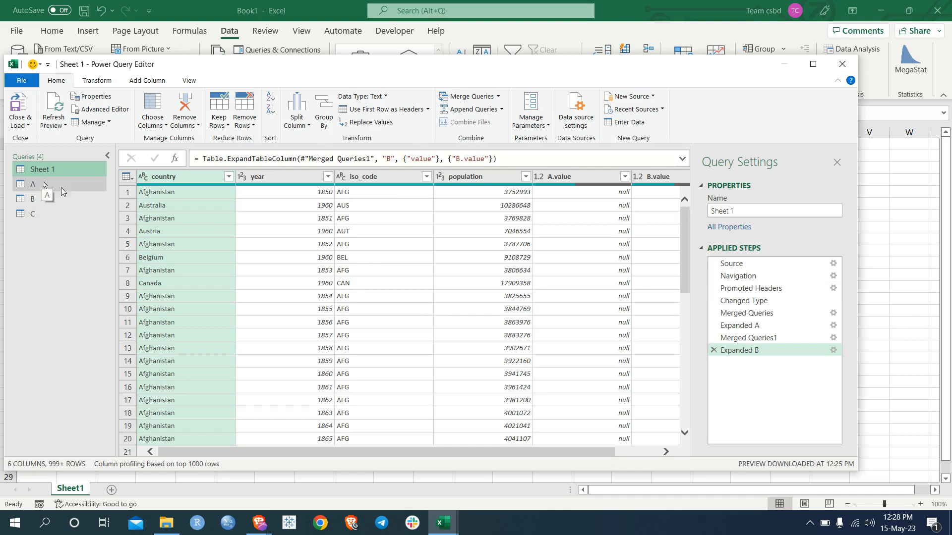
- Merge Sheet 1 with query C by left outer join, matching iso_code to Country Code and year to Year
click(470, 97)
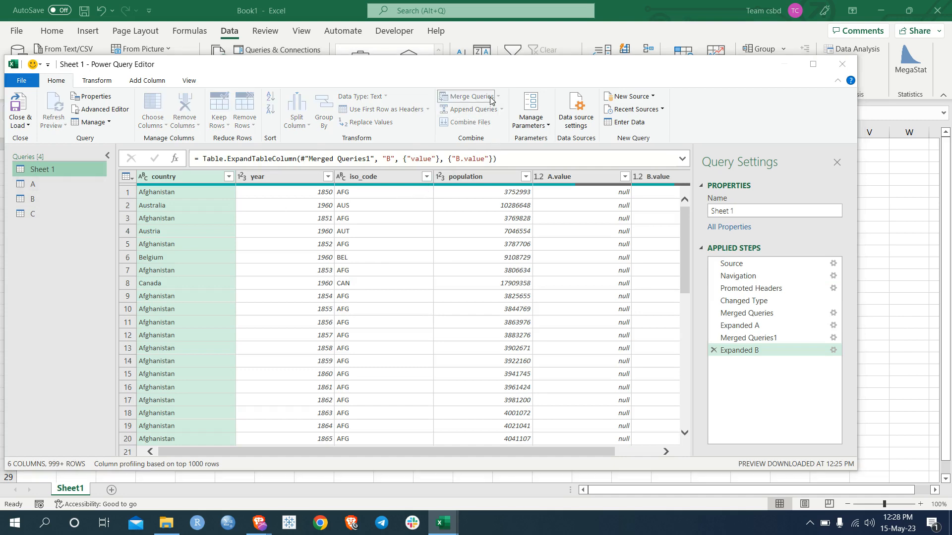
click(414, 241)
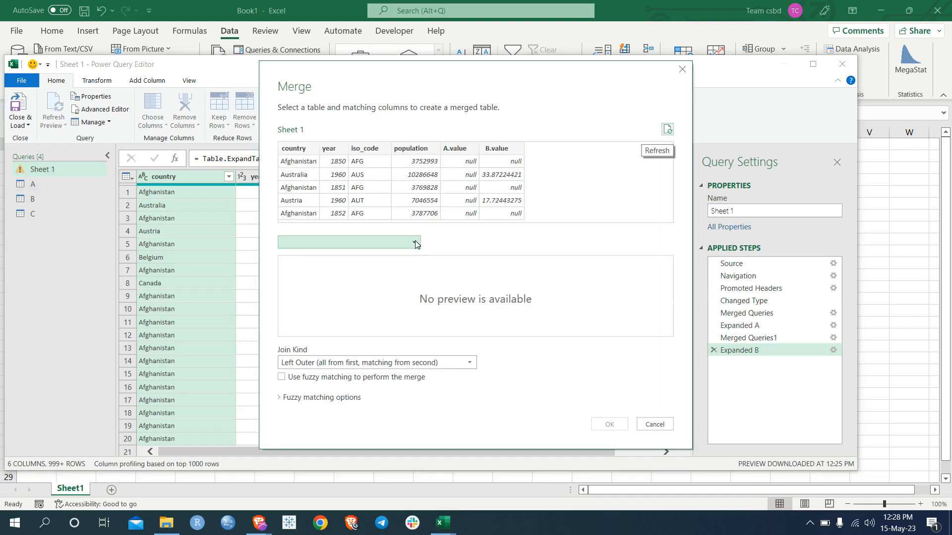
click(342, 281)
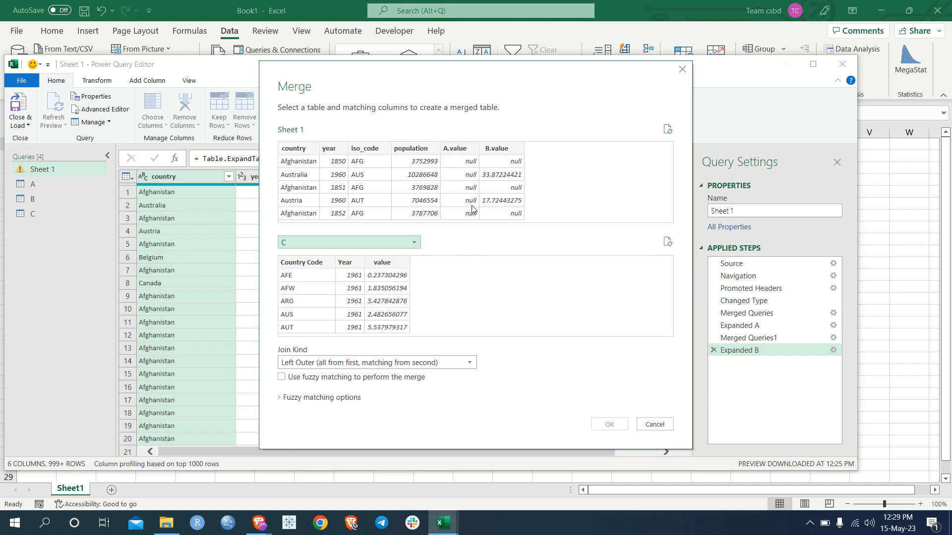
click(369, 151)
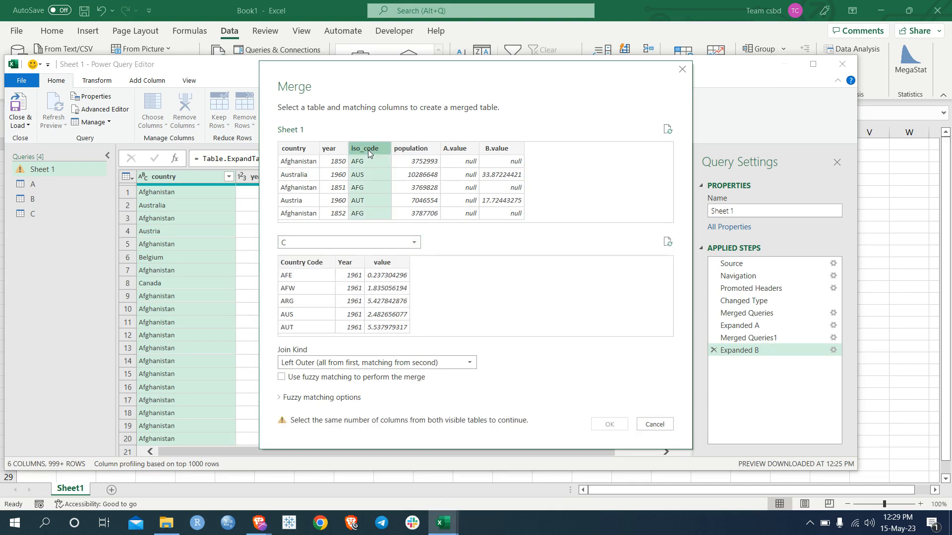
ctrl+click(329, 157)
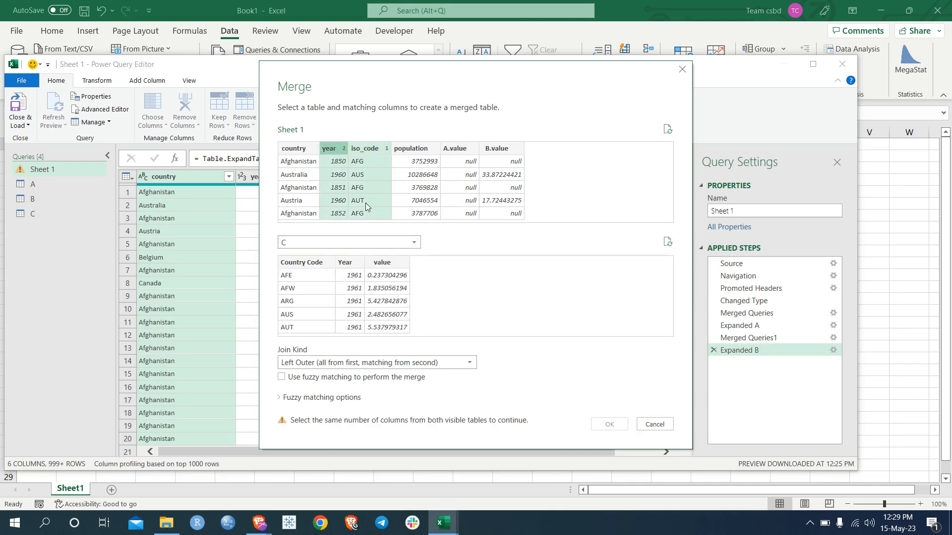
click(321, 266)
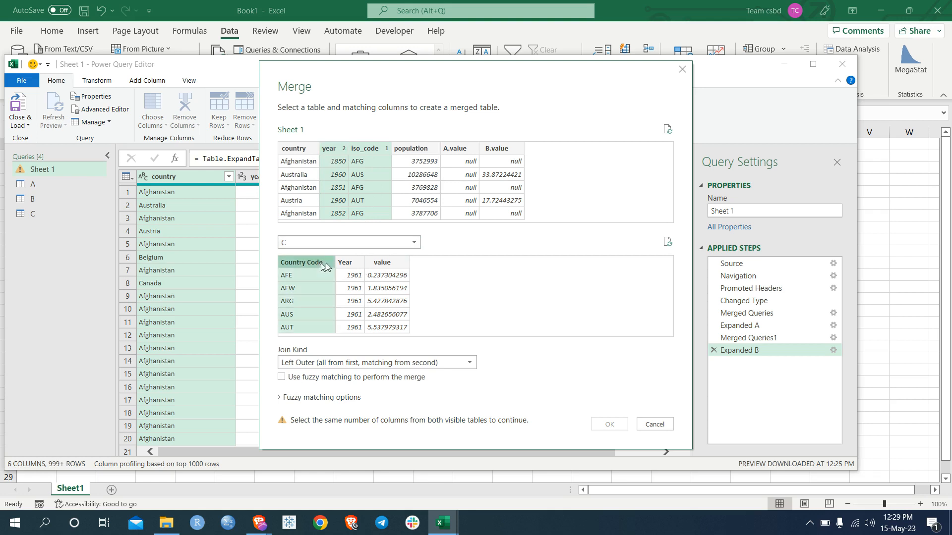
ctrl+click(343, 268)
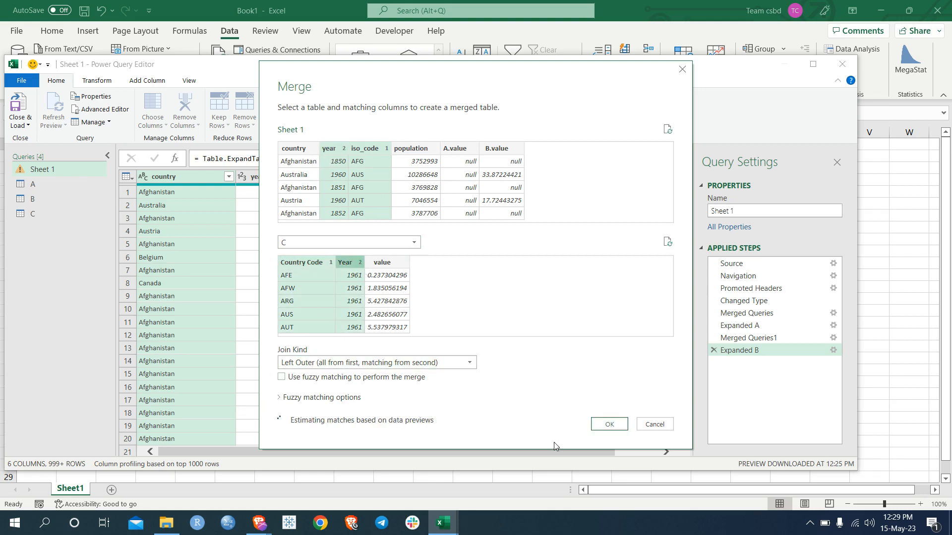
click(609, 424)
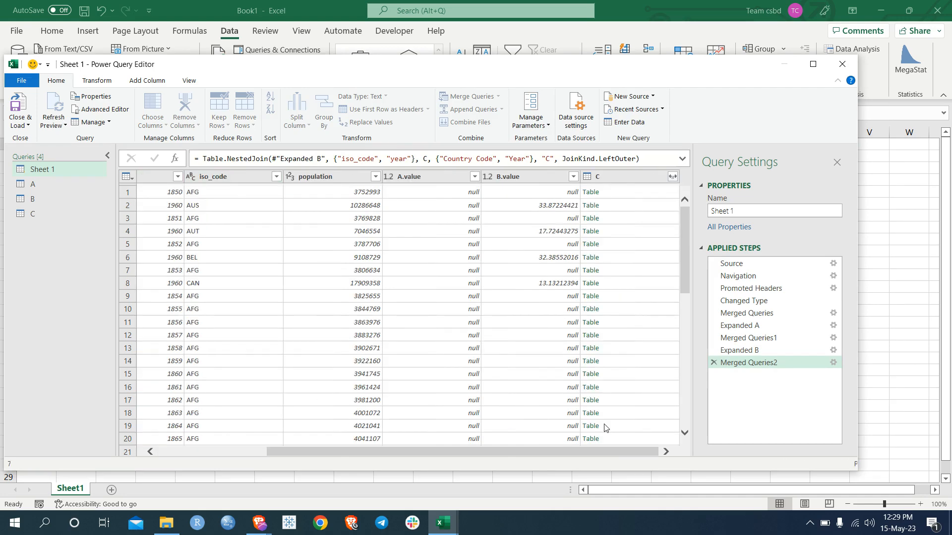
- Expand the merged C column to include only the value field, without the original column name as prefix
click(672, 177)
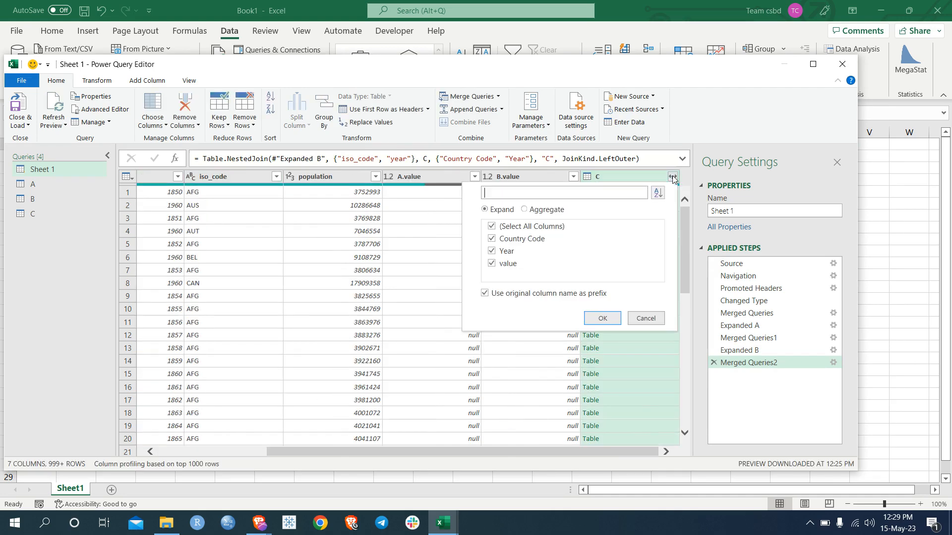
click(491, 226)
click(492, 264)
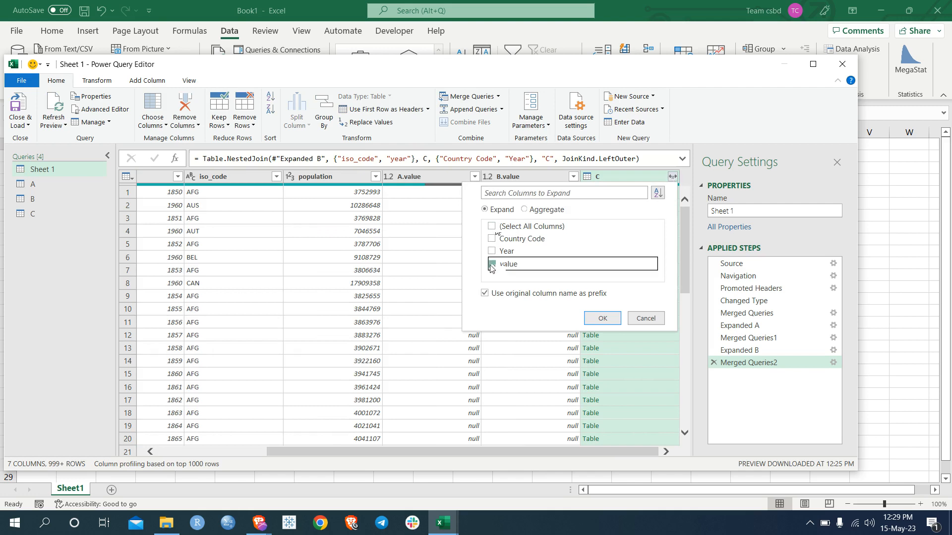
click(488, 296)
click(590, 321)
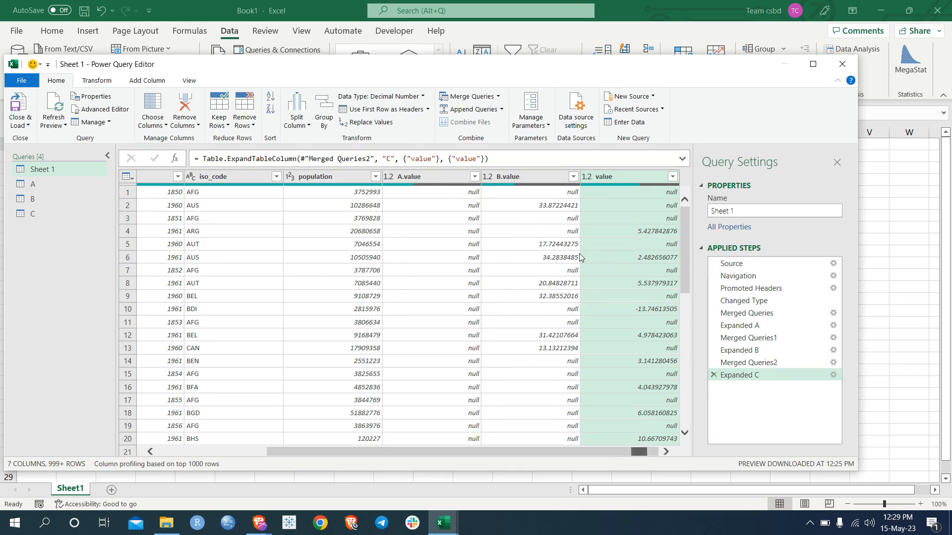
- Close the query editor and load the queries into the workbook as tables on new worksheets
scroll(540, 270, down, 3)
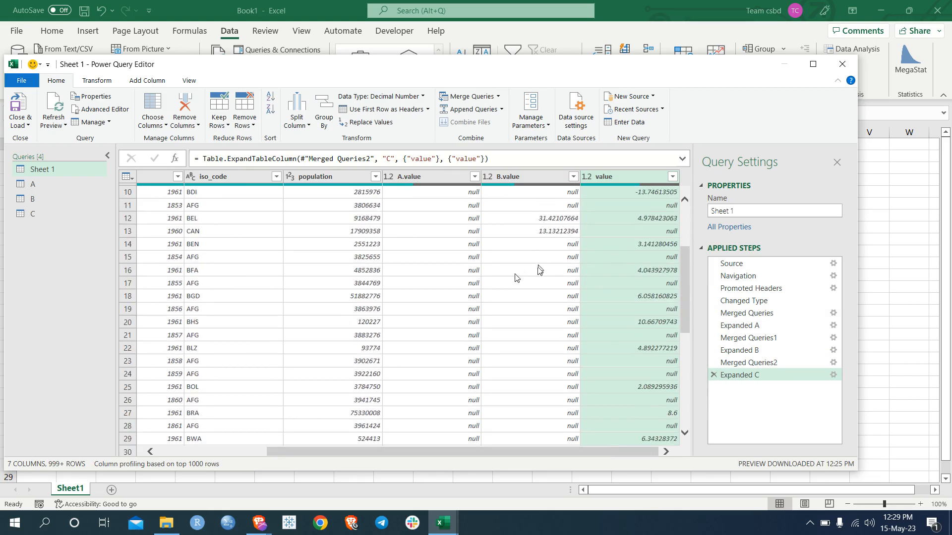
click(22, 124)
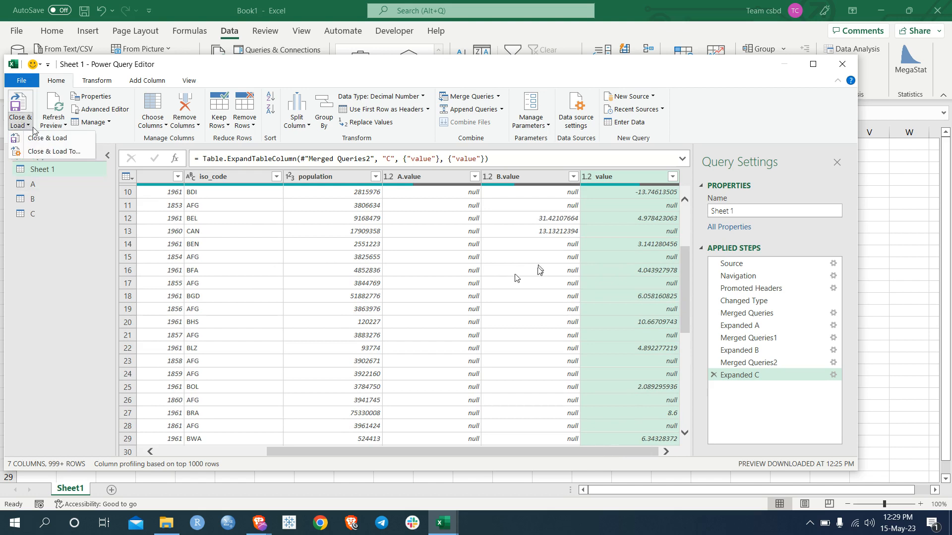
click(54, 152)
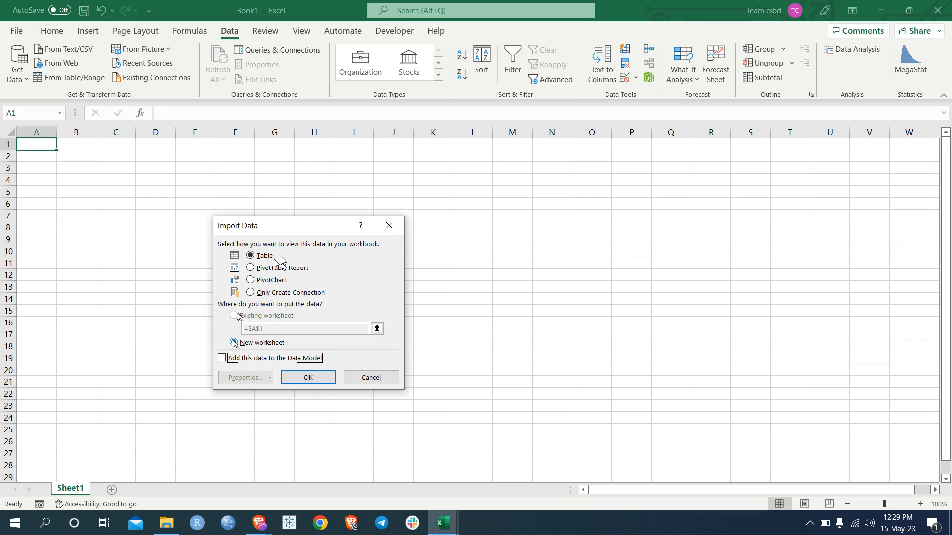
click(308, 377)
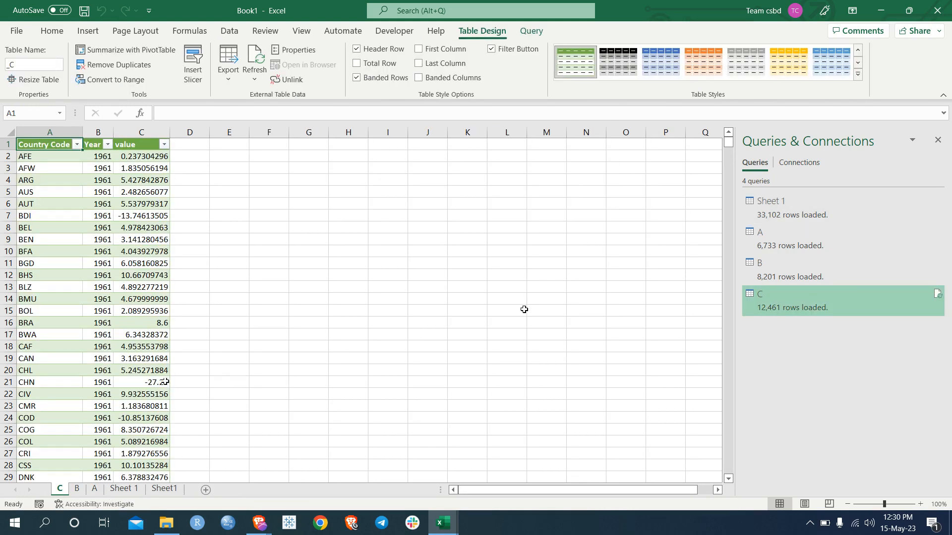
- Look through the loaded worksheets and delete the empty worksheet Sheet1
click(77, 490)
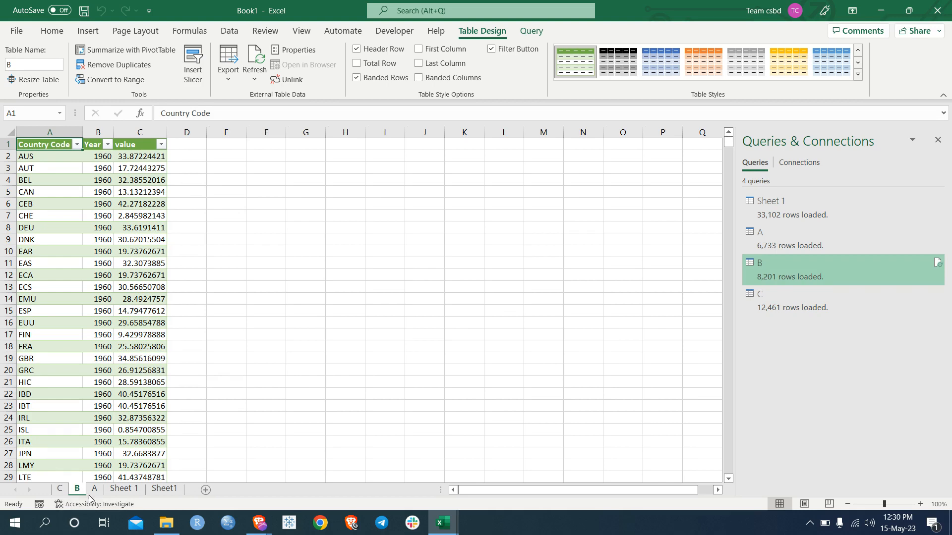
click(94, 489)
click(113, 489)
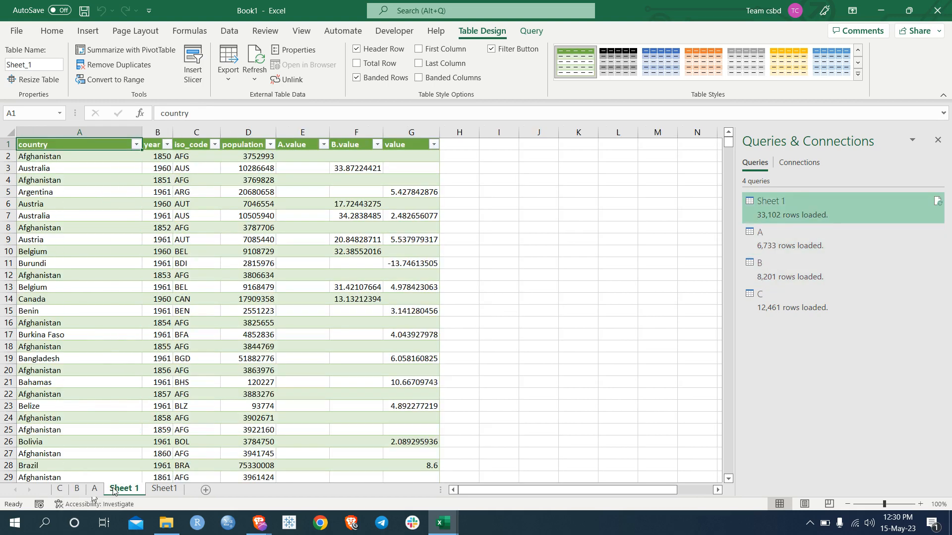
click(164, 489)
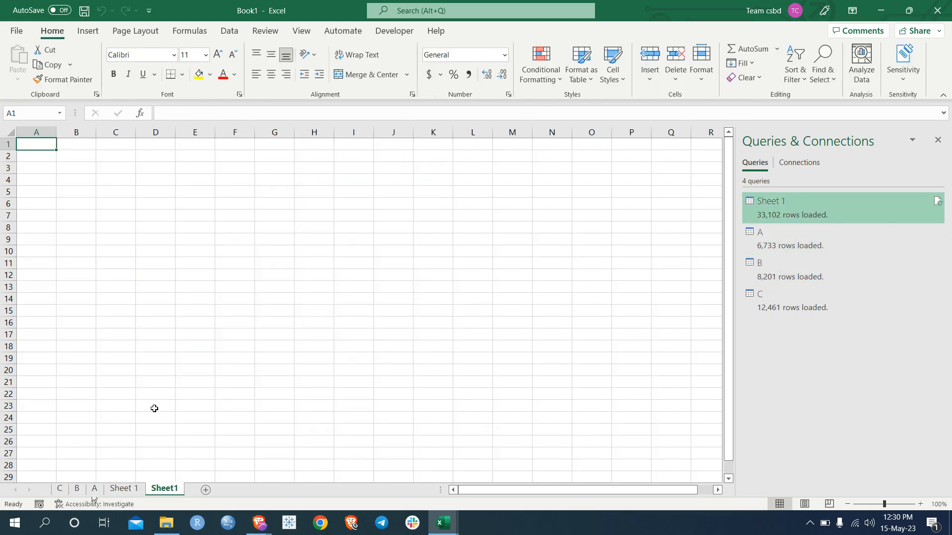
click(137, 489)
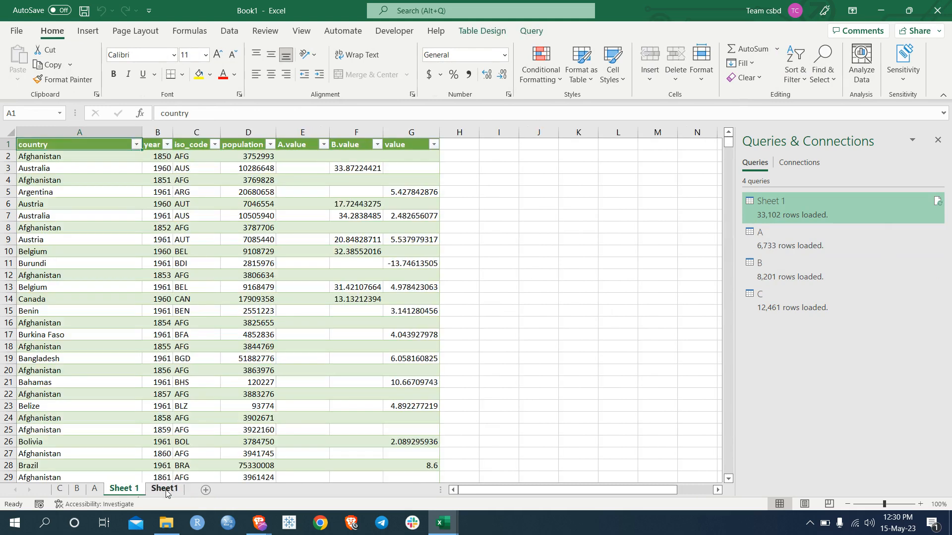
right_click(166, 490)
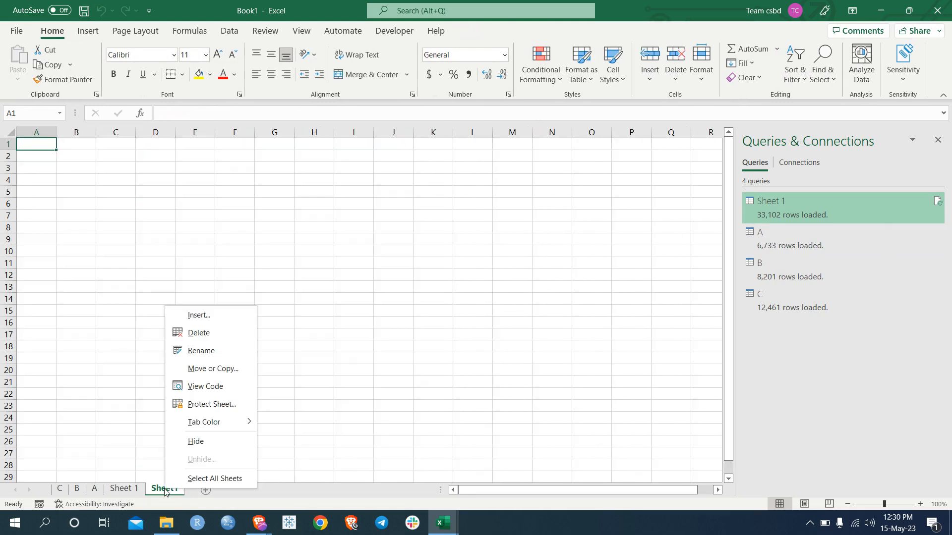
click(199, 342)
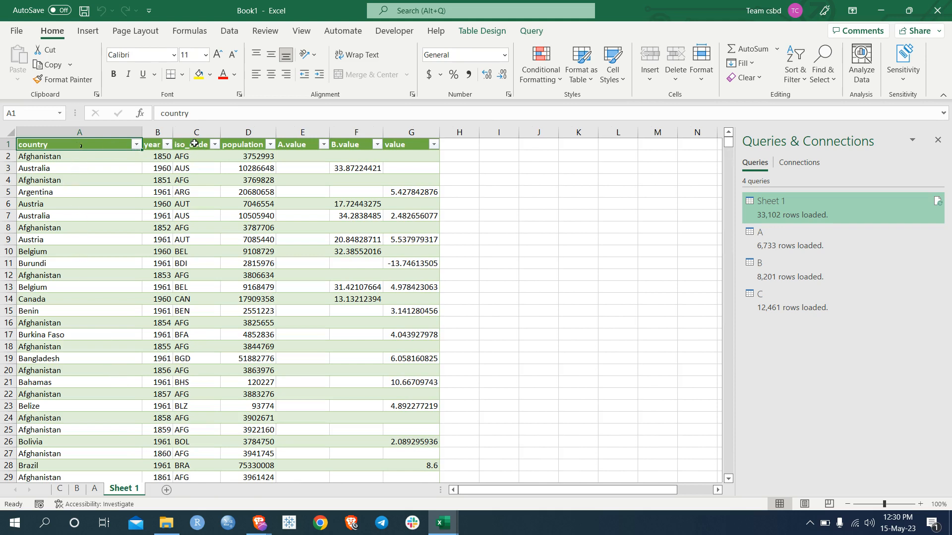
- Examine the population, A.value, B.value and value columns of the merged table on the Sheet 1 worksheet
click(249, 148)
click(291, 147)
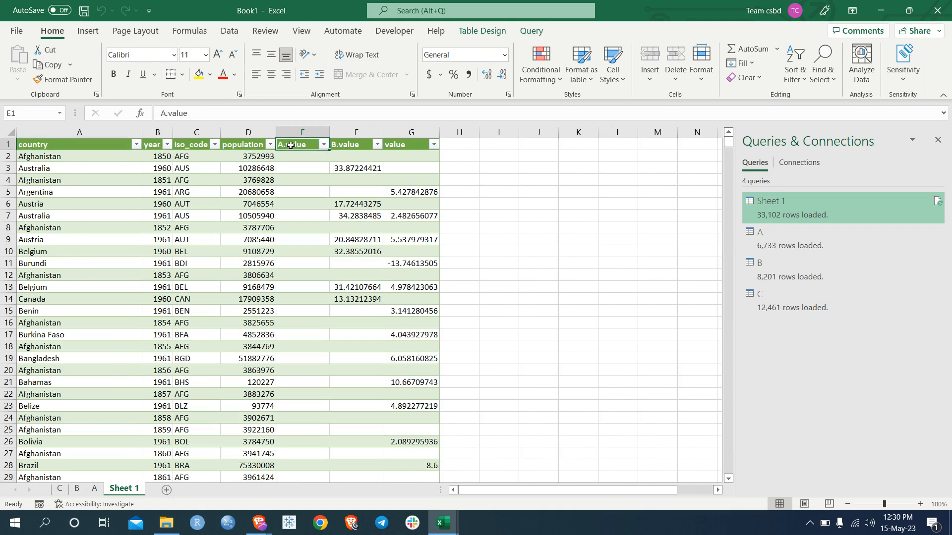
click(336, 148)
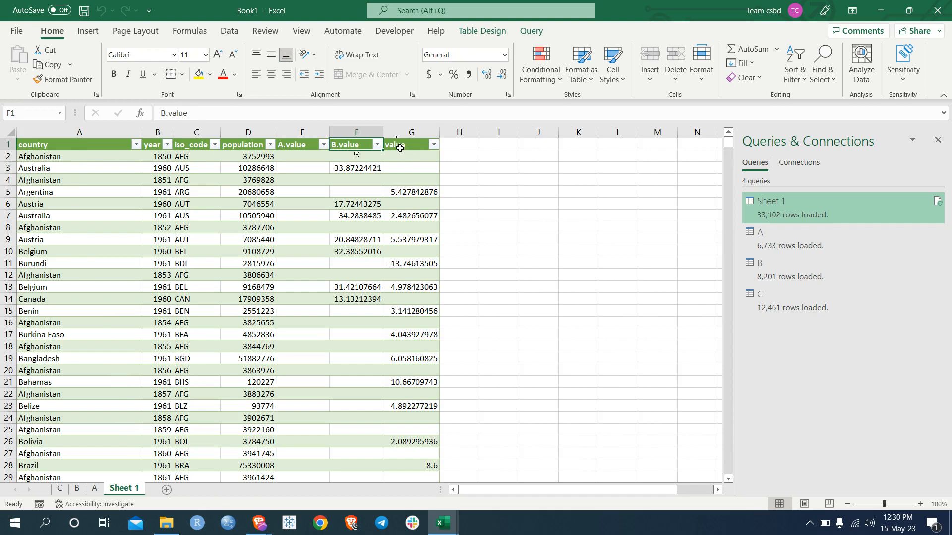
scroll(299, 310, down, 6)
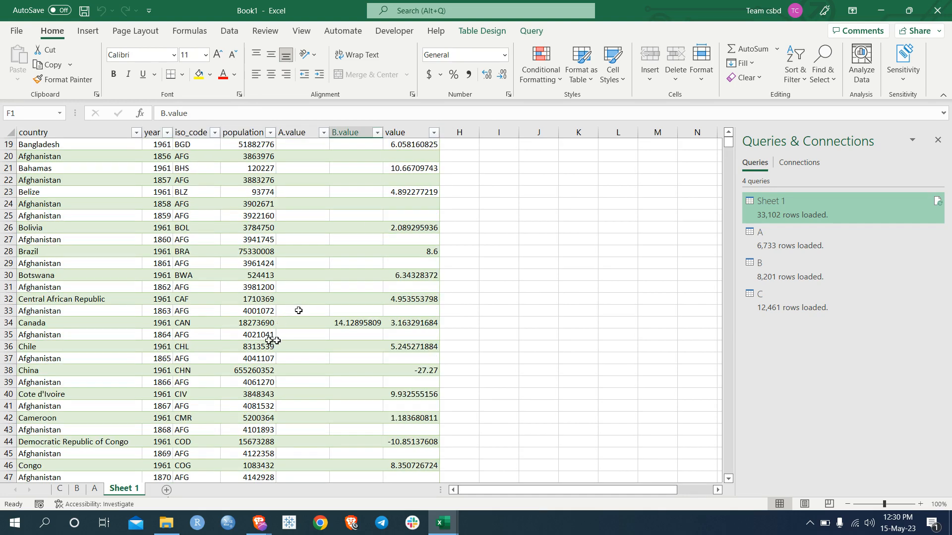
scroll(297, 263, up, 3)
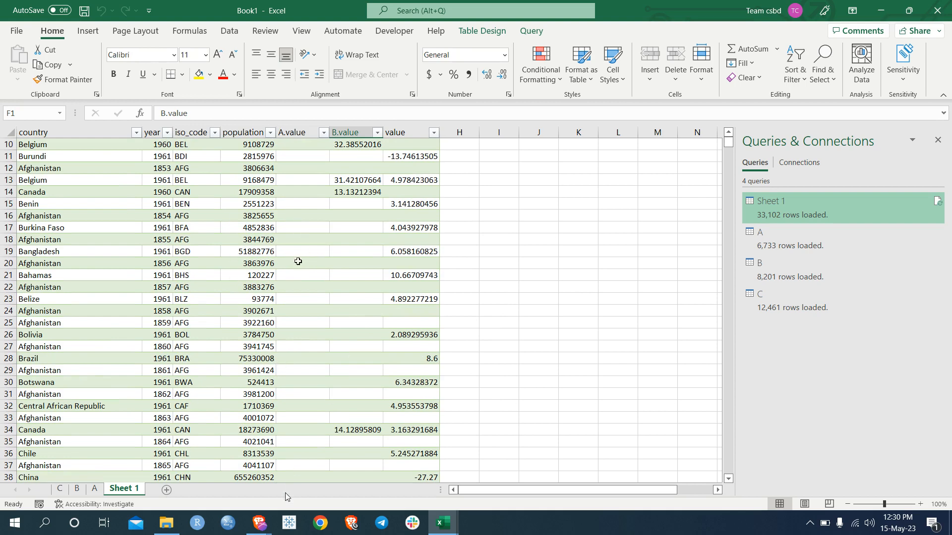